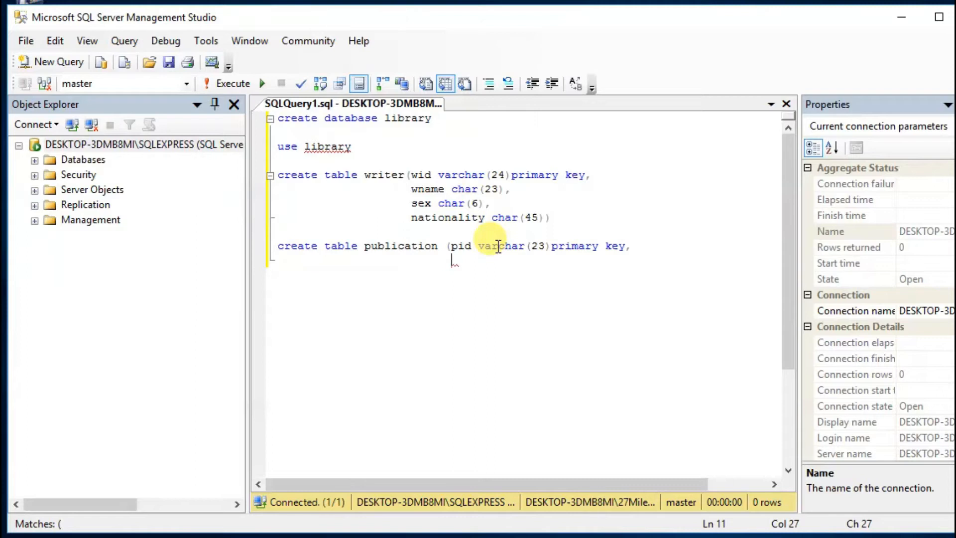
# Step: Add the columns pname char(24) and wid varchar(24) to the create table publication statement
pyautogui.write('char(24)')
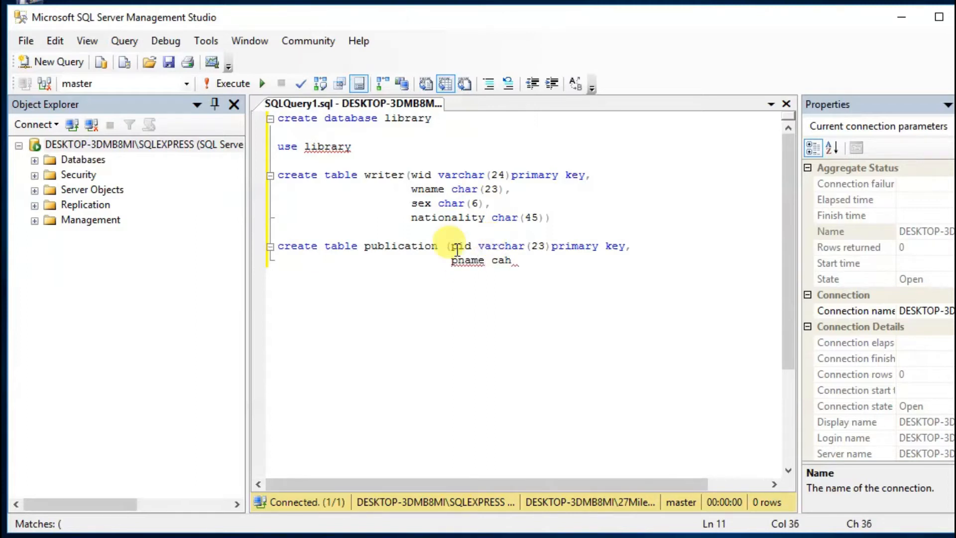
pyautogui.write(',')
pyautogui.press('Return')
pyautogui.click(457, 249)
pyautogui.write('wid')
pyautogui.press('BackSpace')
pyautogui.press('BackSpace')
pyautogui.press('BackSpace')
pyautogui.click(559, 251)
pyautogui.click(559, 268)
pyautogui.write('wid varchar(24)')
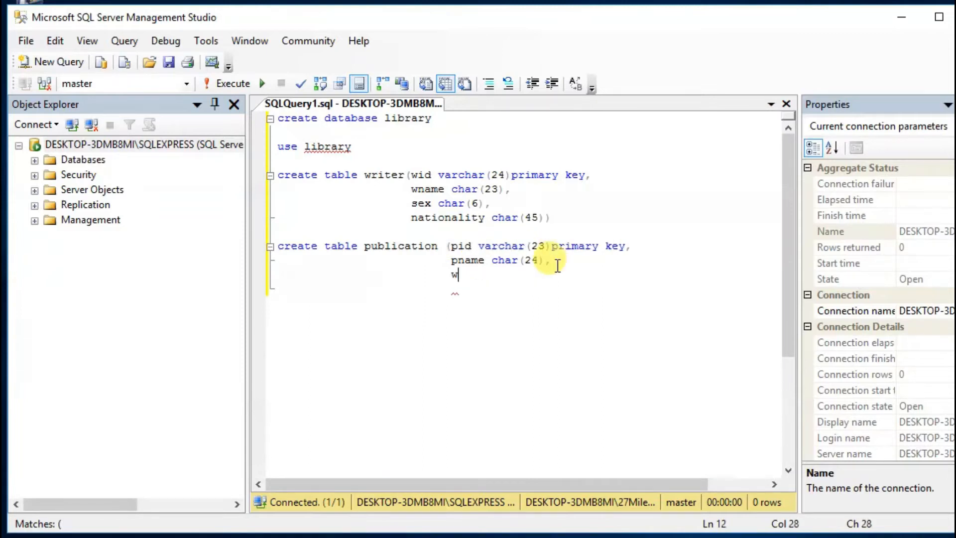
# Step: Define wid as a foreign key that references writer and close the create table publication statement
pyautogui.press('Return')
pyautogui.click(552, 275)
pyautogui.write('foreign key ')
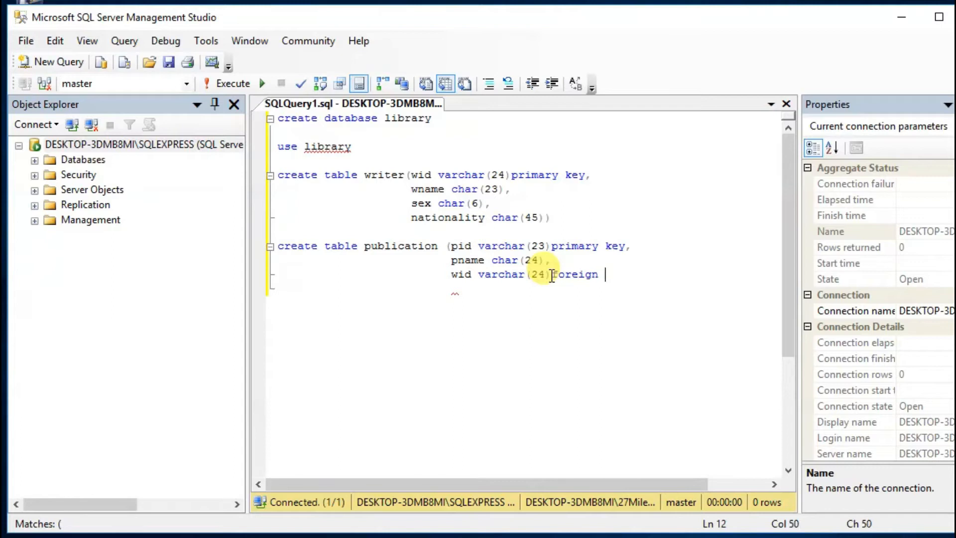
pyautogui.write('wid')
pyautogui.press('BackSpace')
pyautogui.press('BackSpace')
pyautogui.press('BackSpace')
pyautogui.write('references writer)')
pyautogui.press('Down')
# Step: Execute the create database library statement and the use library statement separately
pyautogui.click(259, 118)
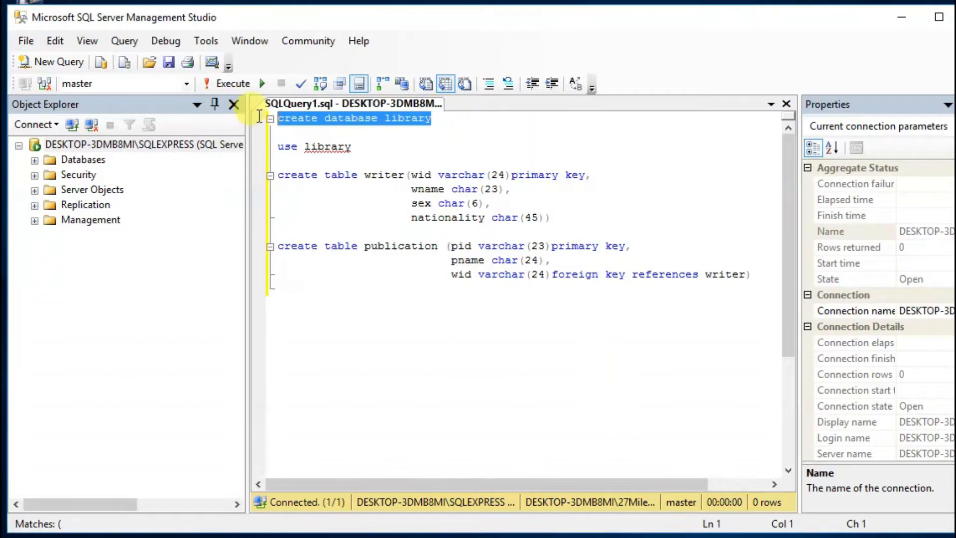
pyautogui.click(224, 85)
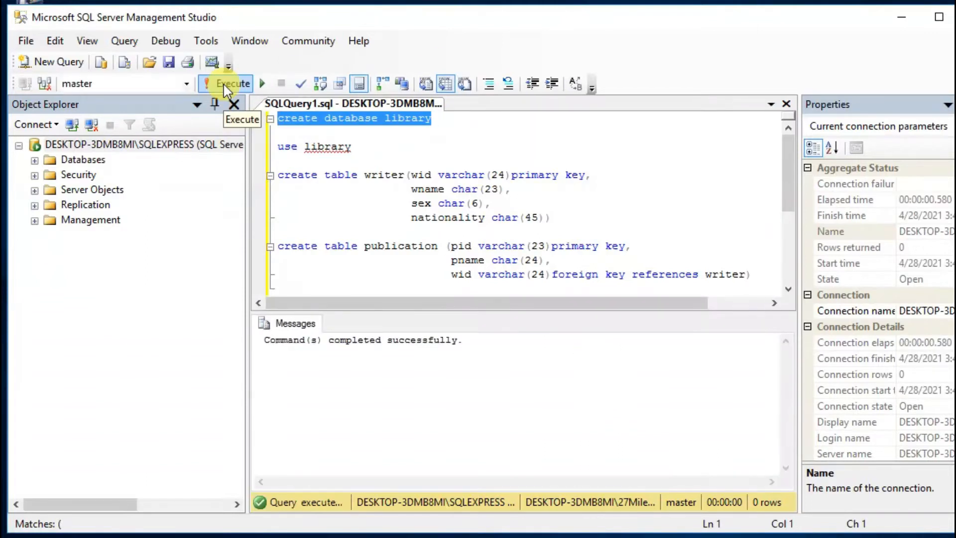
pyautogui.moveTo(351, 147); pyautogui.dragTo(265, 149)
pyautogui.click(226, 85)
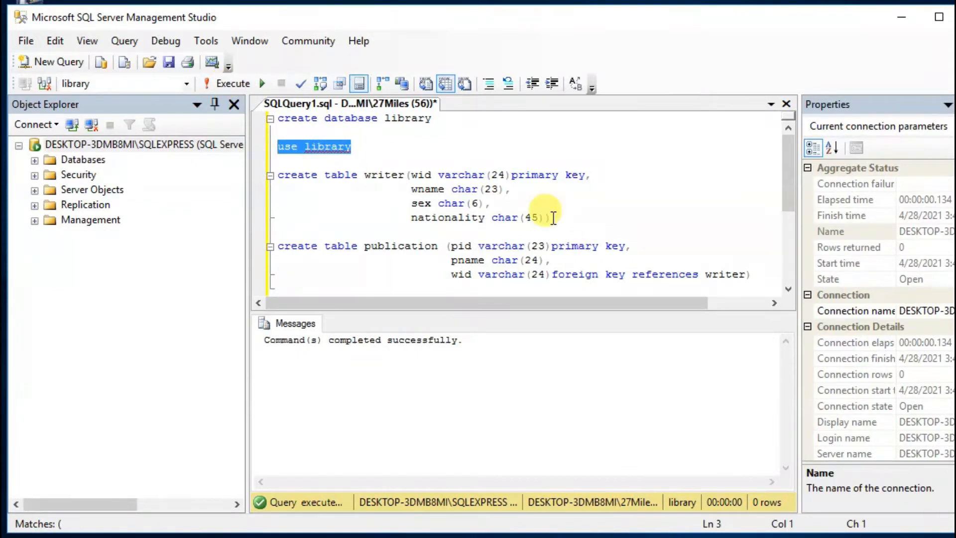
# Step: Execute the create table statements for writer and publication, and expand the library database down to its tables
pyautogui.moveTo(541, 228); pyautogui.dragTo(228, 175)
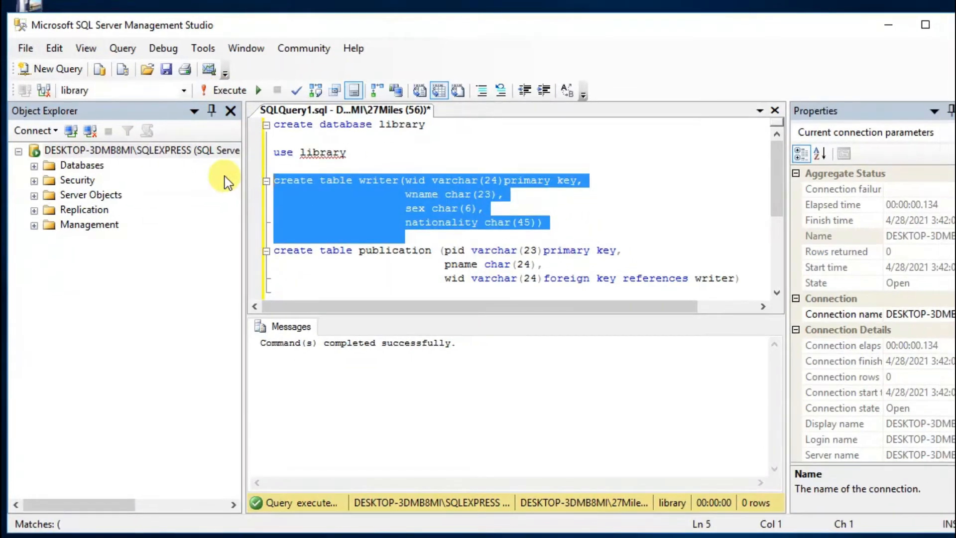
pyautogui.moveTo(747, 291); pyautogui.dragTo(239, 252)
pyautogui.click(34, 165)
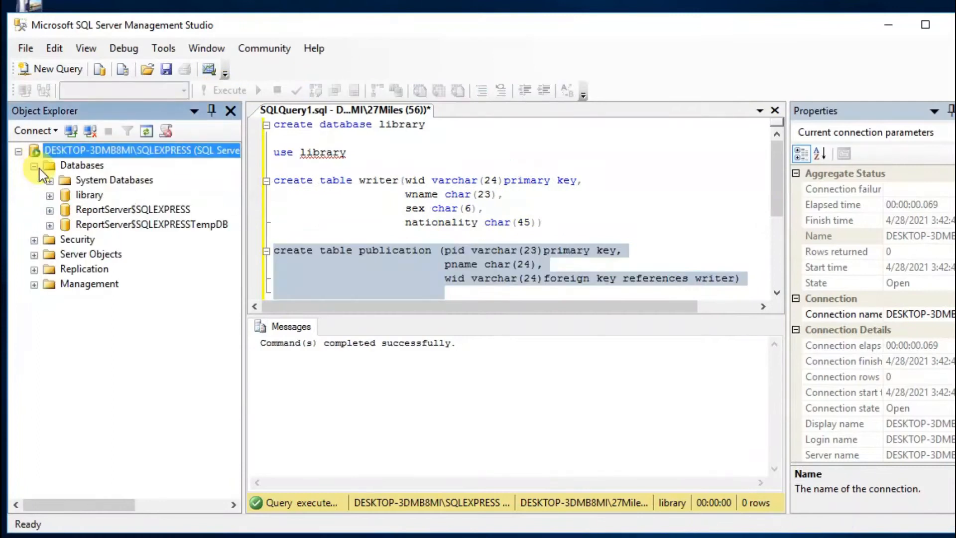
pyautogui.click(50, 195)
pyautogui.click(65, 224)
# Step: Create a database diagram for library containing the writer and publication tables, and reposition both tables in it
pyautogui.doubleClick(133, 210)
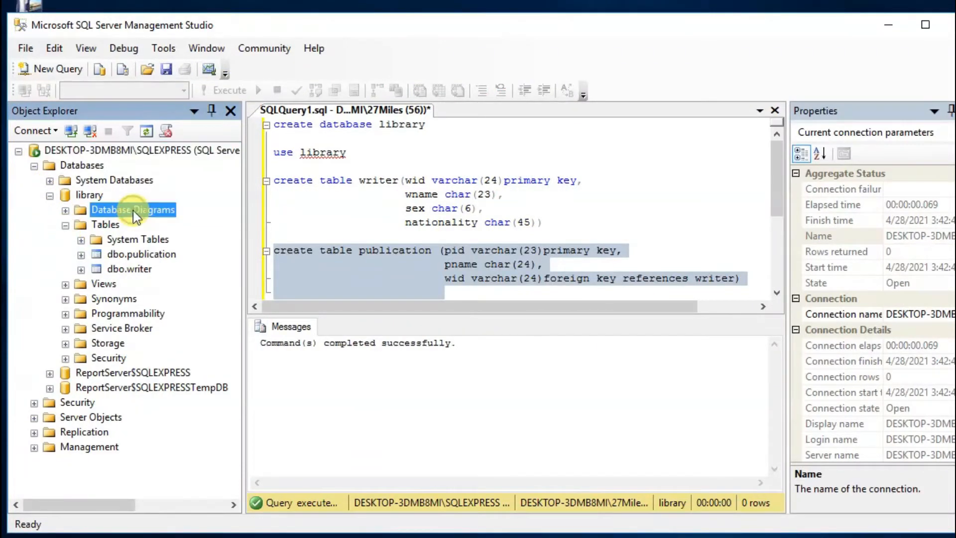
pyautogui.click(611, 309)
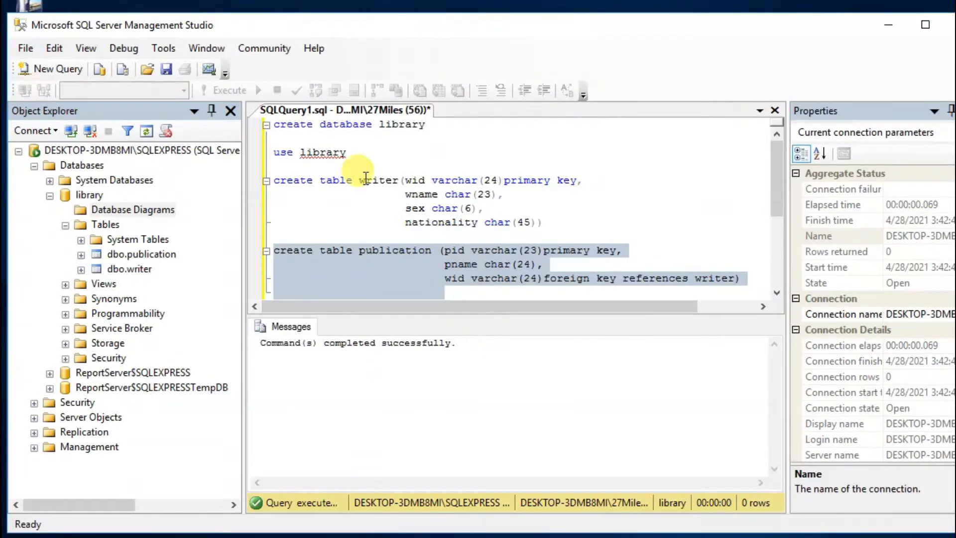
pyautogui.rightClick(109, 211)
pyautogui.click(148, 224)
pyautogui.click(570, 403)
pyautogui.click(577, 405)
pyautogui.click(647, 405)
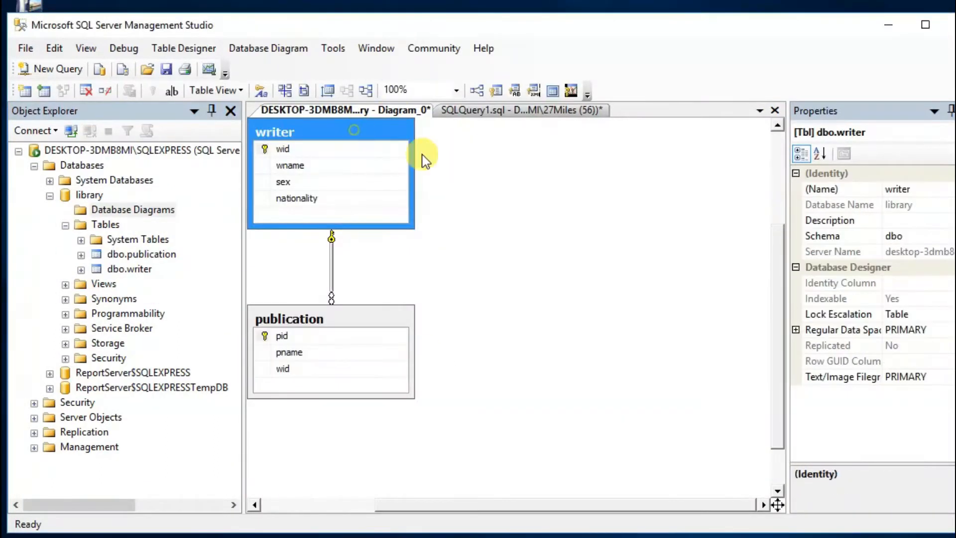
pyautogui.moveTo(359, 128); pyautogui.dragTo(661, 271)
pyautogui.moveTo(383, 323); pyautogui.dragTo(427, 229)
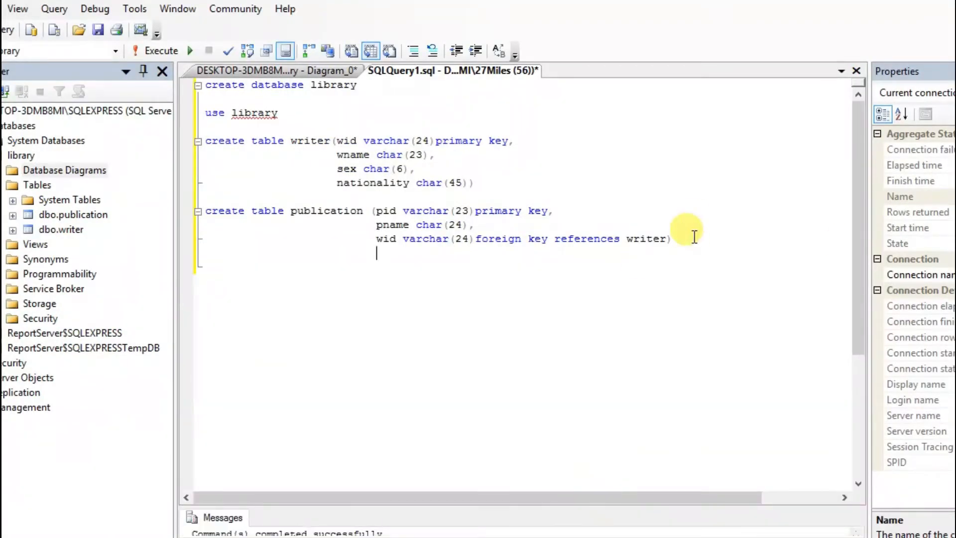
# Step: Begin an insert statement on a new line below the create table publication statement in the query
pyautogui.press('Return')
pyautogui.press('Return')
pyautogui.press('Return')
pyautogui.press('Return')
pyautogui.press('Return')
pyautogui.write('insert')
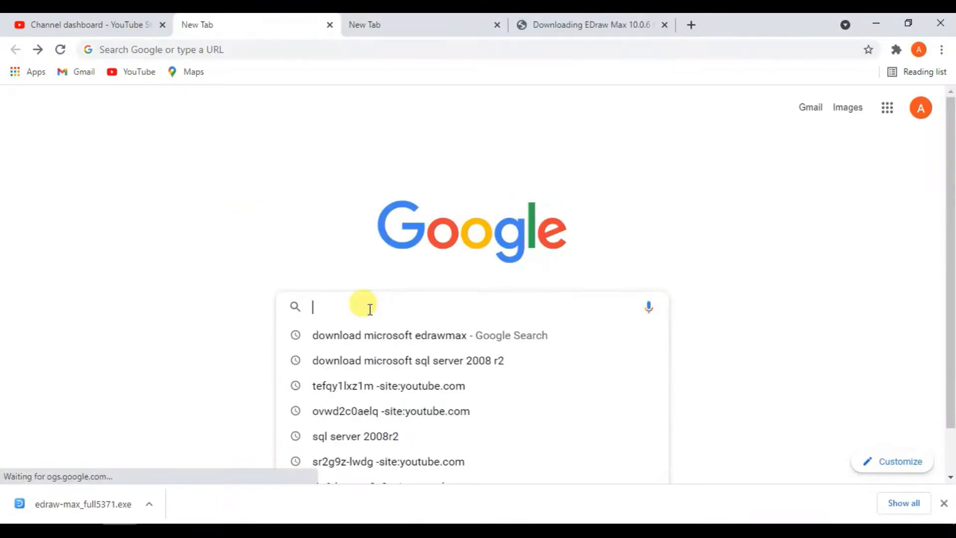
# Step: Switch to Chrome and search Google for sql server 2008r2
pyautogui.write('sql ')
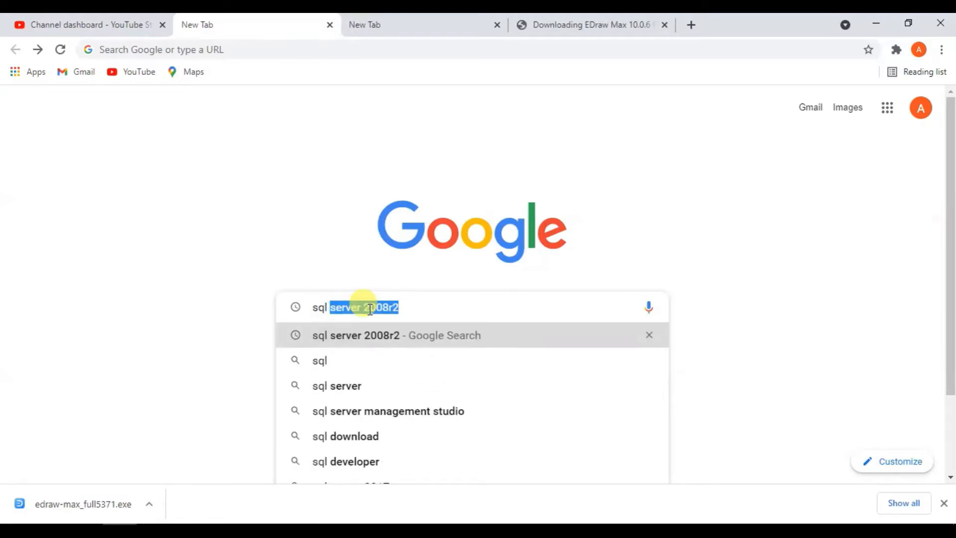
pyautogui.write('ser')
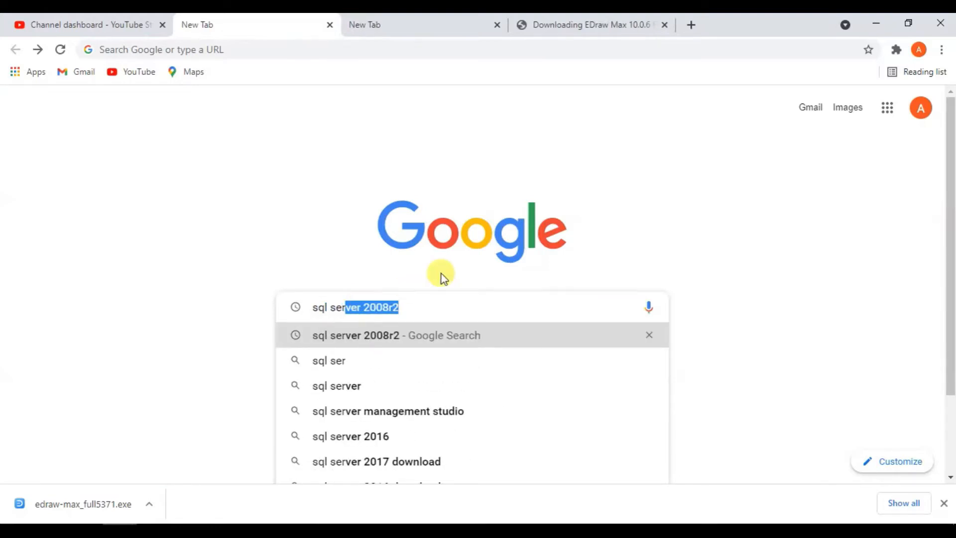
pyautogui.press('Right')
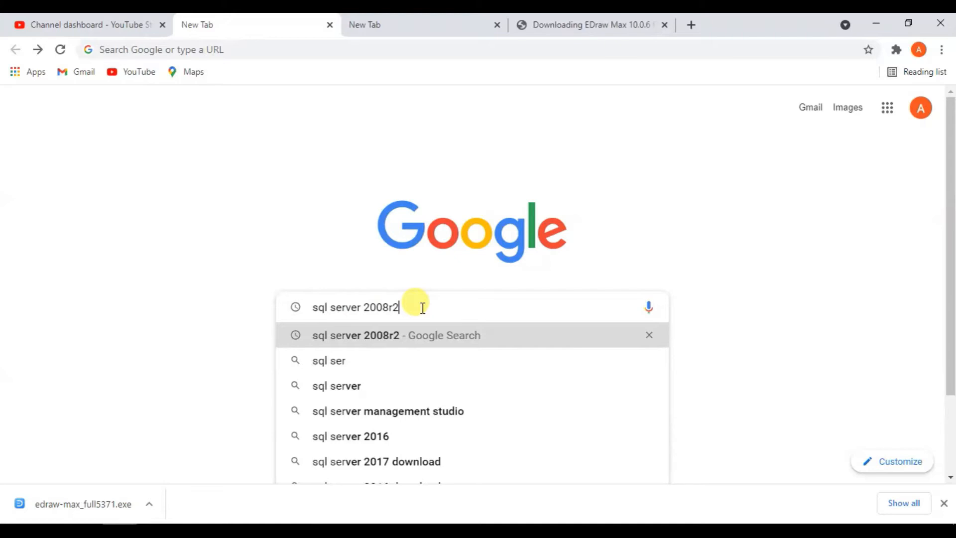
pyautogui.press('Return')
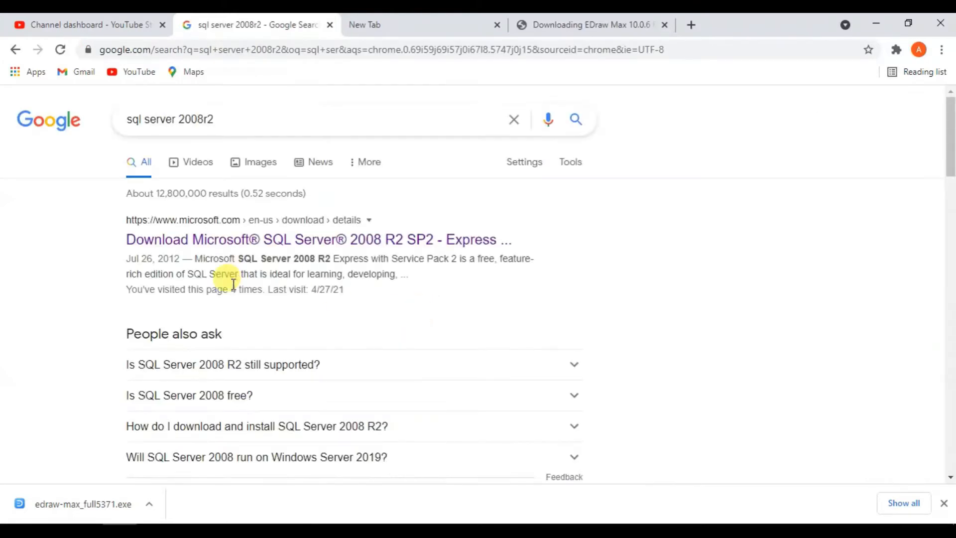
# Step: Open Microsoft's SQL Server 2008 R2 SP2 Express download page and bring up its list of downloadable files
pyautogui.click(340, 242)
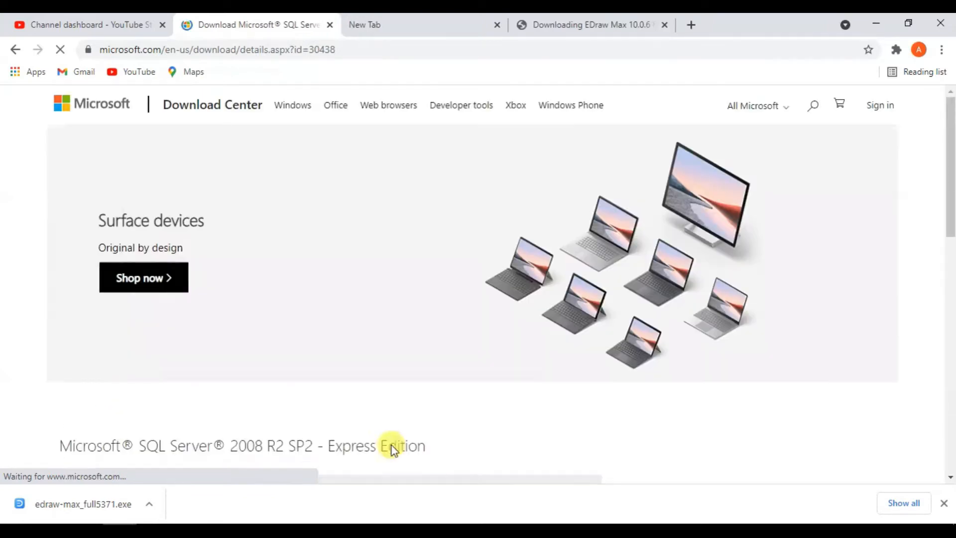
pyautogui.moveTo(950, 187); pyautogui.dragTo(951, 323)
pyautogui.click(506, 150)
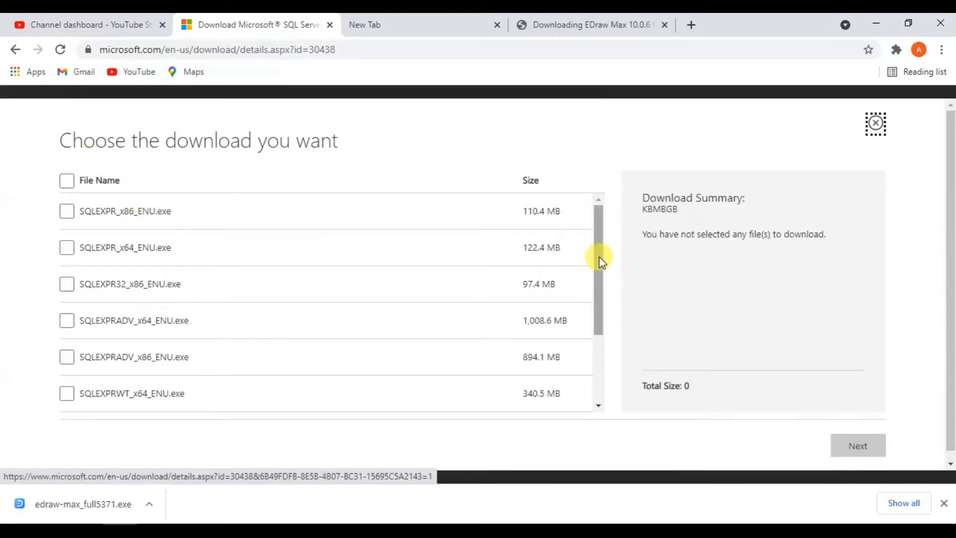
# Step: Choose SQLEXPRADV_x64_ENU.exe in the file list and start the download
pyautogui.moveTo(600, 258); pyautogui.dragTo(608, 367)
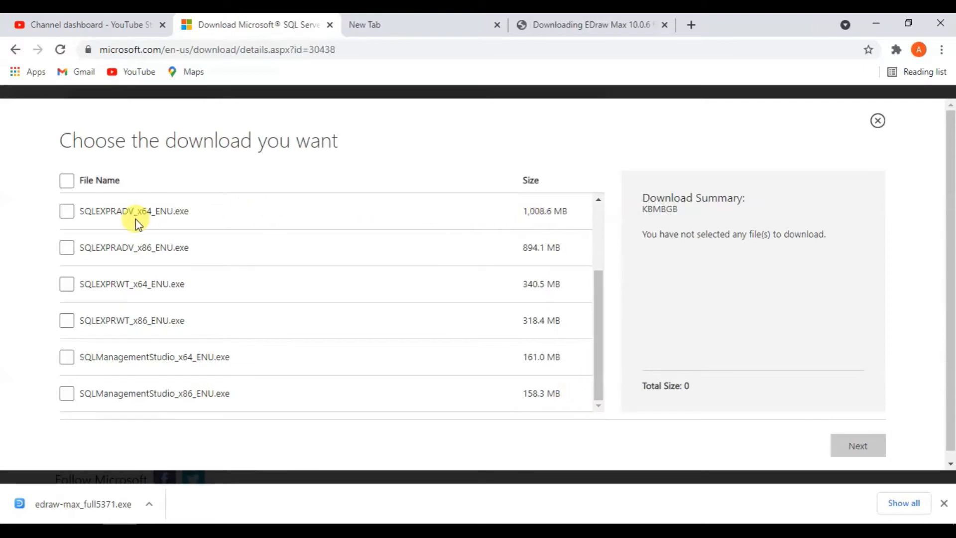
pyautogui.click(67, 212)
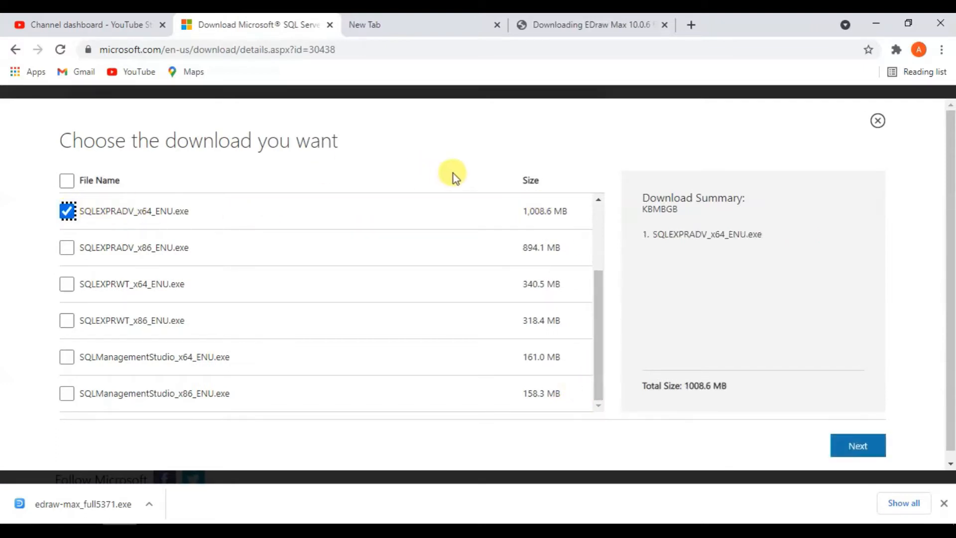
pyautogui.moveTo(604, 339); pyautogui.dragTo(601, 315)
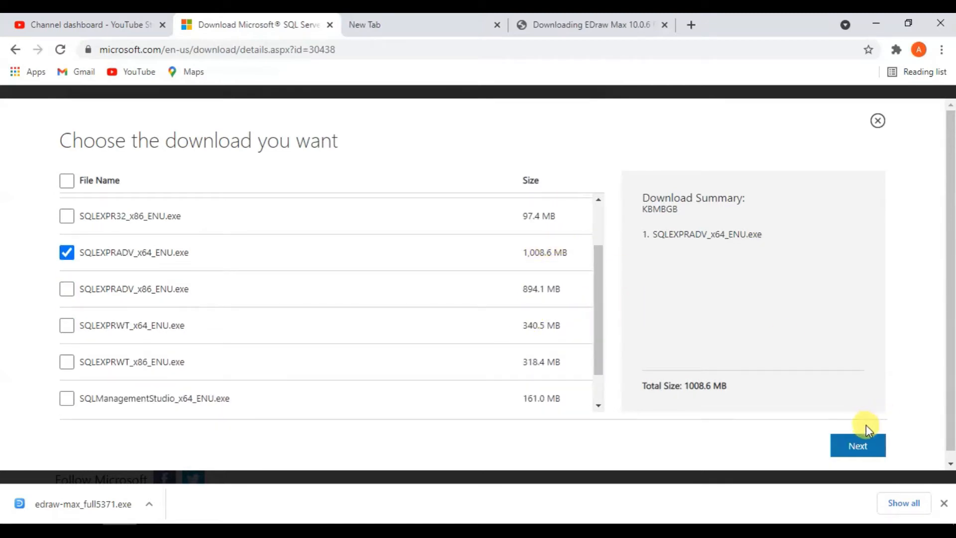
pyautogui.click(858, 447)
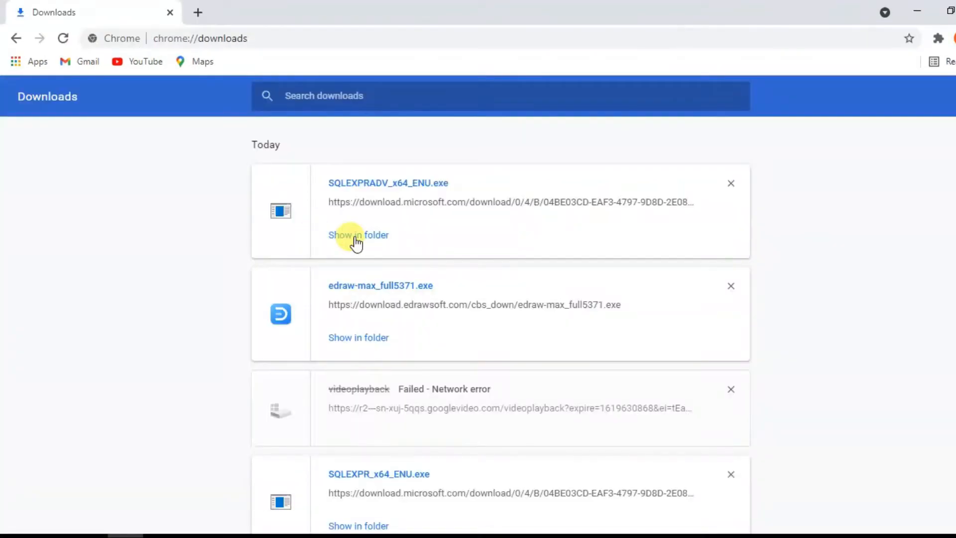
# Step: Show the downloaded SQLEXPRADV_x64_ENU file in its folder, launch it and minimize the folder window
pyautogui.click(356, 238)
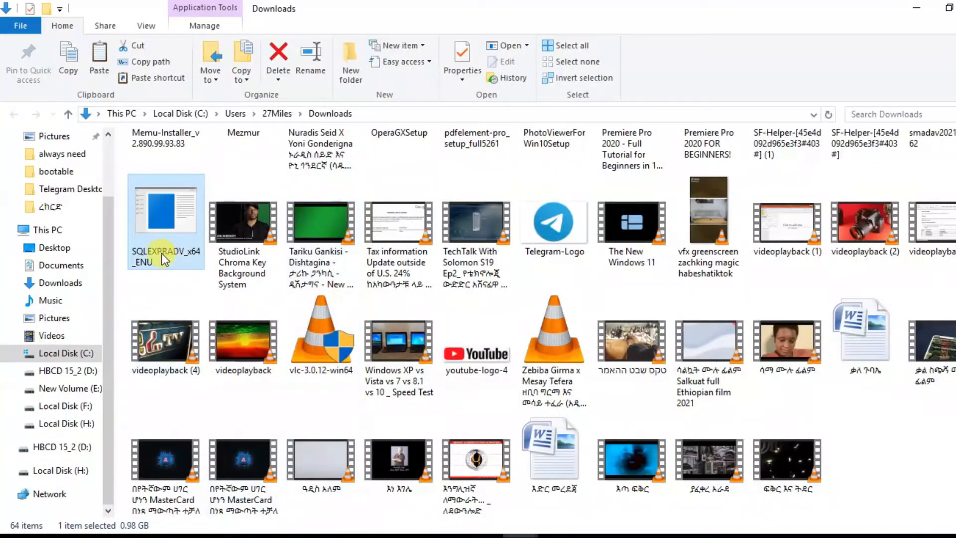
pyautogui.rightClick(156, 235)
pyautogui.click(210, 144)
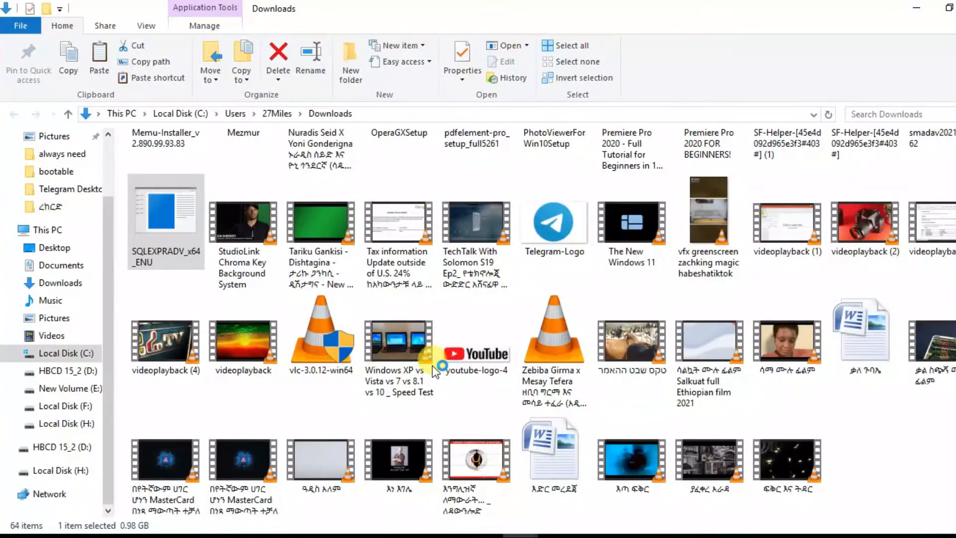
pyautogui.click(915, 7)
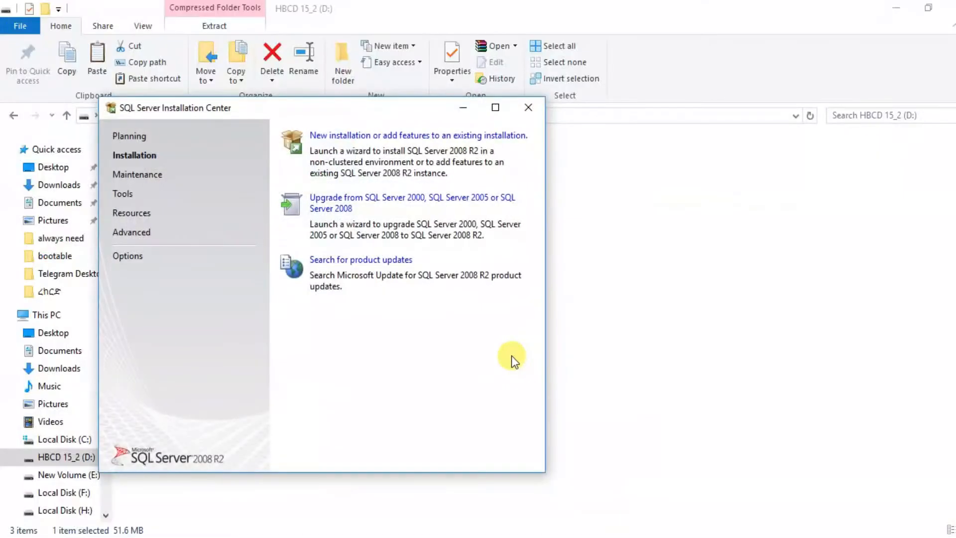
# Step: Start a new SQL Server 2008 R2 installation, accept the license terms and continue the setup
pyautogui.click(377, 149)
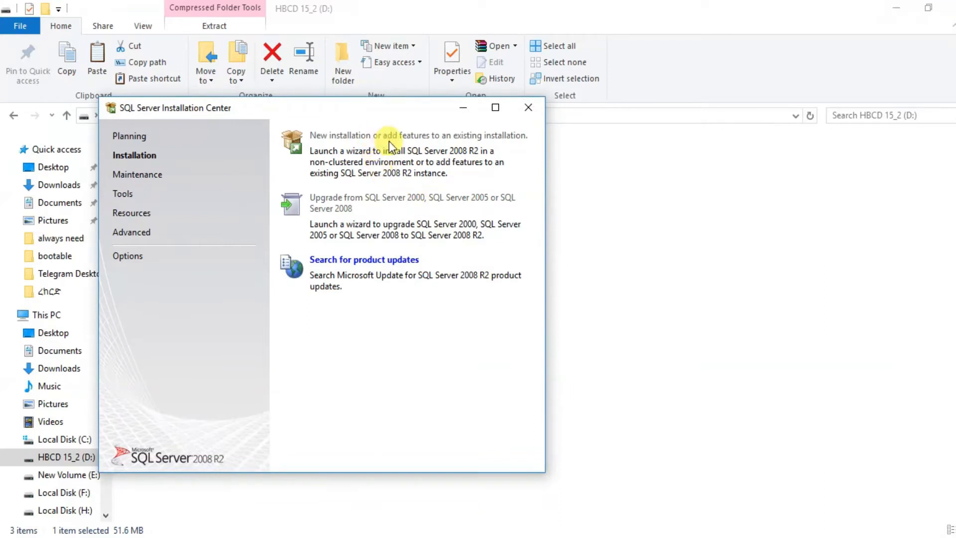
pyautogui.click(343, 146)
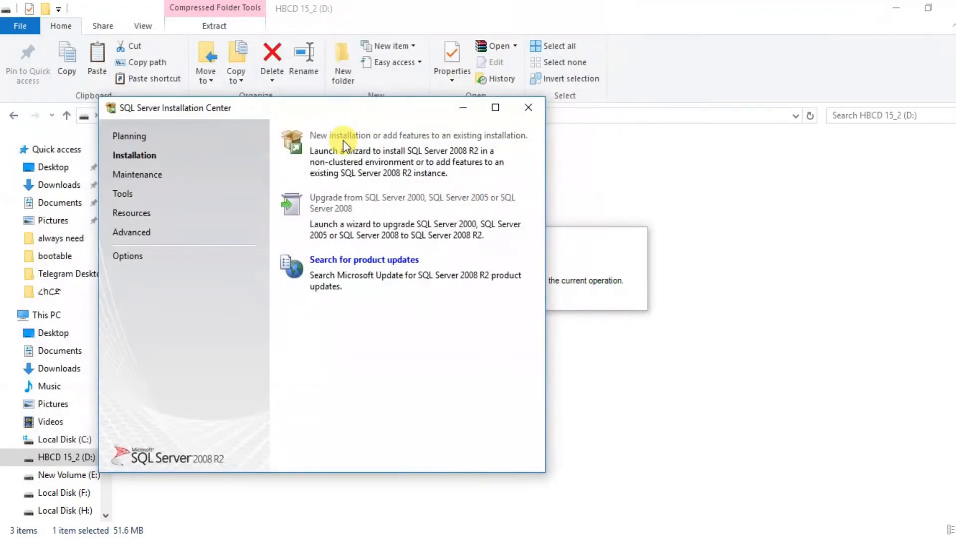
pyautogui.click(342, 137)
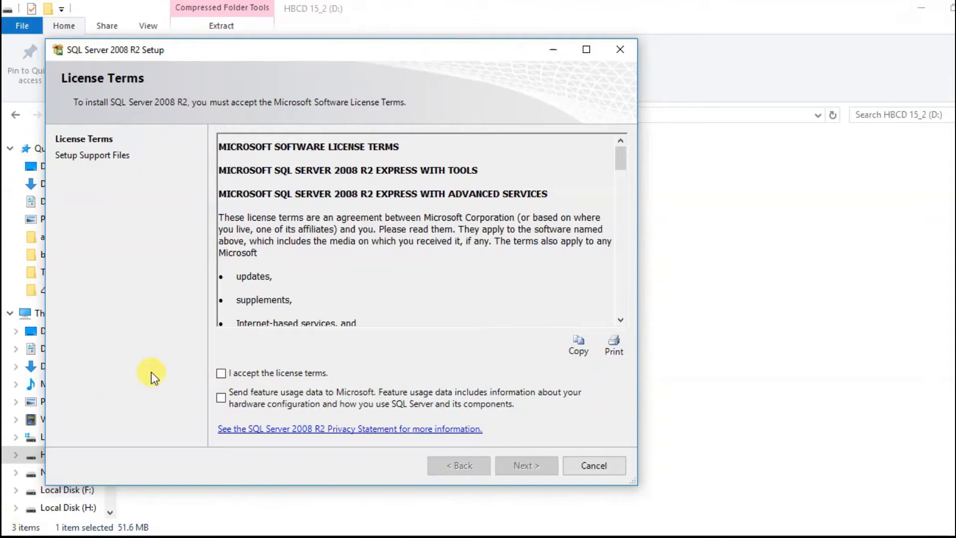
pyautogui.click(220, 373)
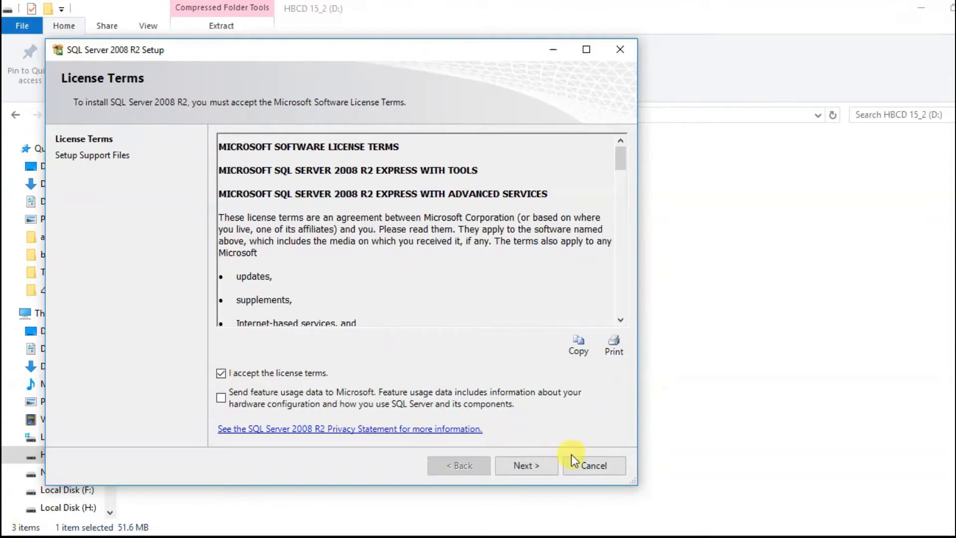
pyautogui.click(508, 469)
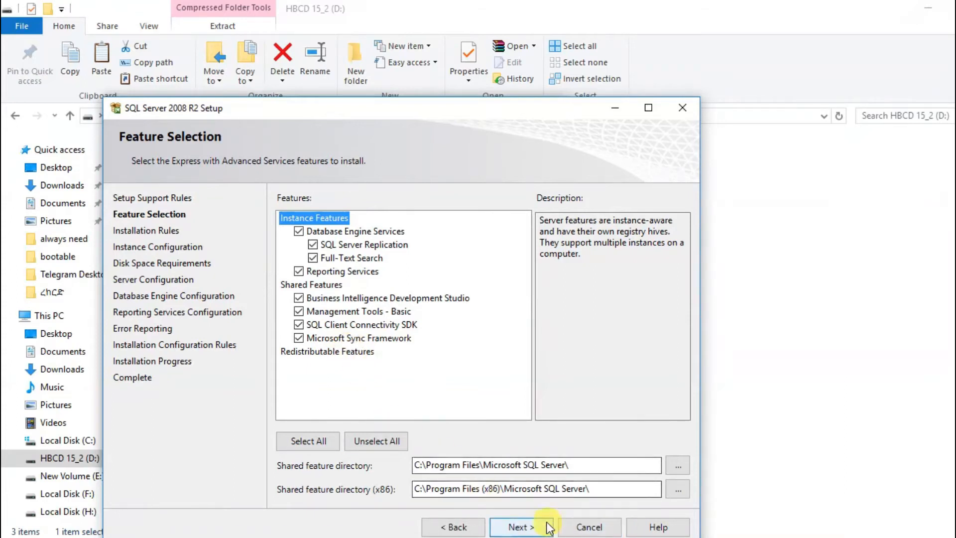
# Step: Continue the setup with all features selected and the named instance SQLExpress
pyautogui.click(530, 531)
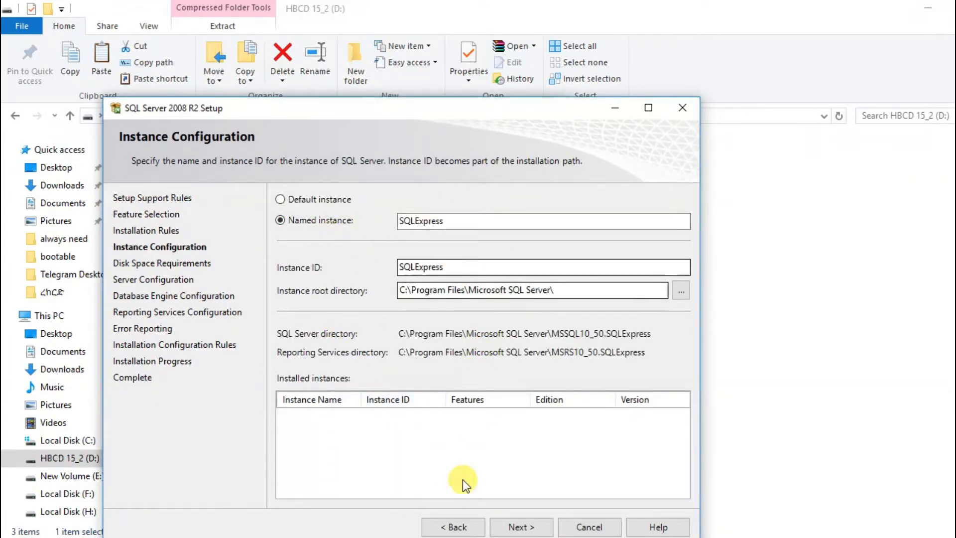
pyautogui.click(531, 526)
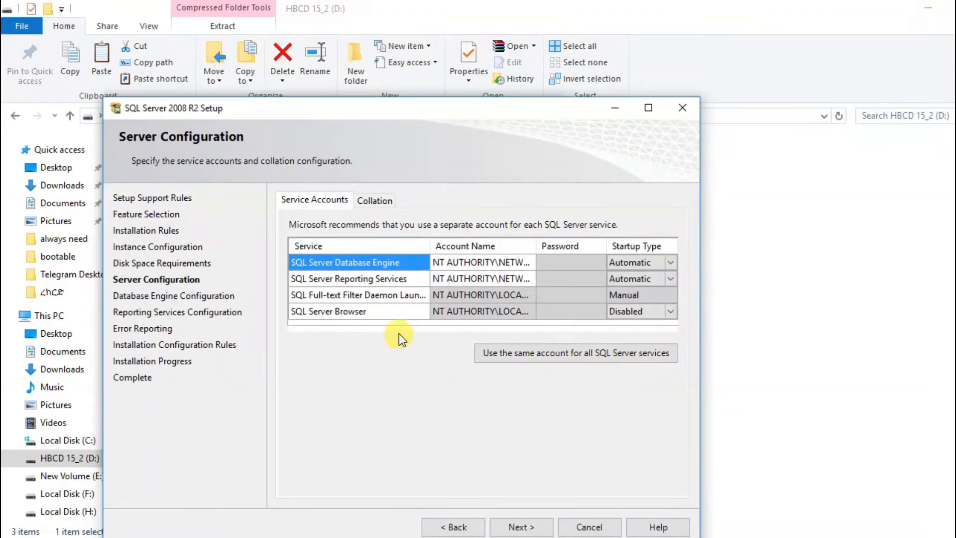
# Step: Set the startup type of the SQL Server Browser service to Automatic
pyautogui.click(662, 313)
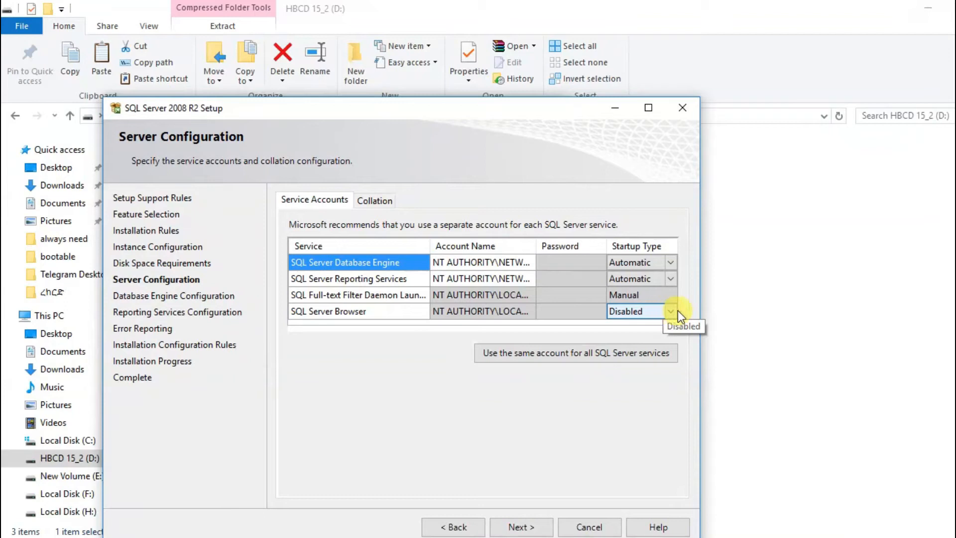
pyautogui.click(670, 310)
pyautogui.click(653, 323)
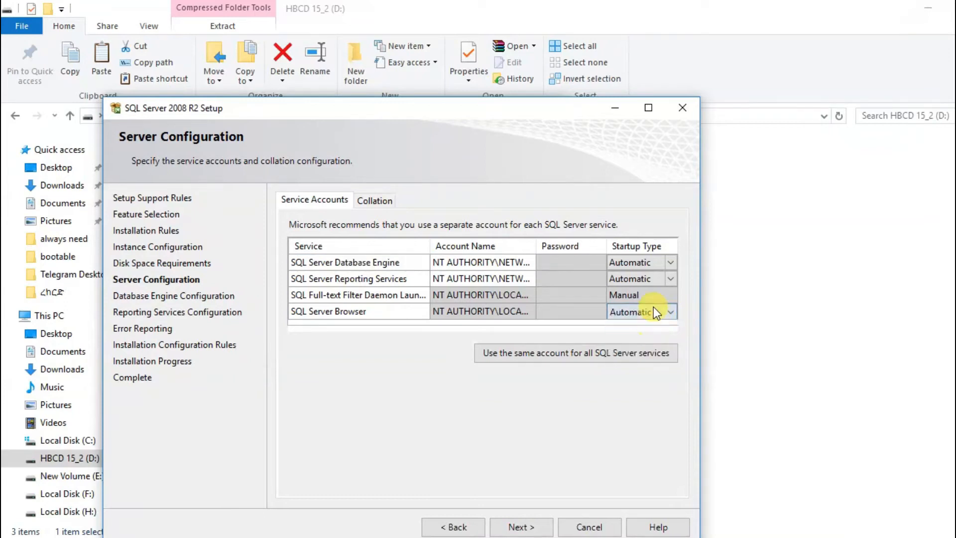
# Step: Continue to the database engine configuration, choose Mixed Mode, enter and confirm the sa account password, add the current user as administrator and continue
pyautogui.click(664, 295)
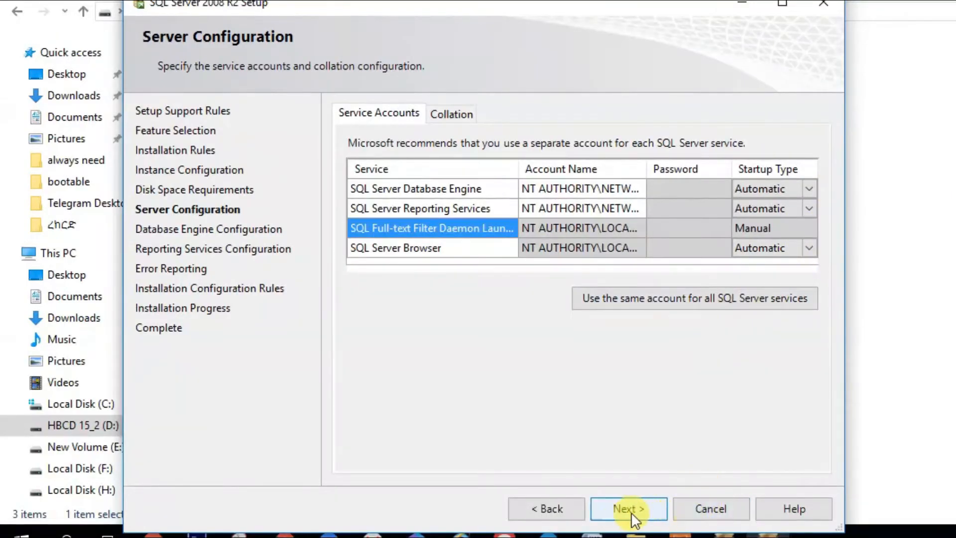
pyautogui.click(637, 512)
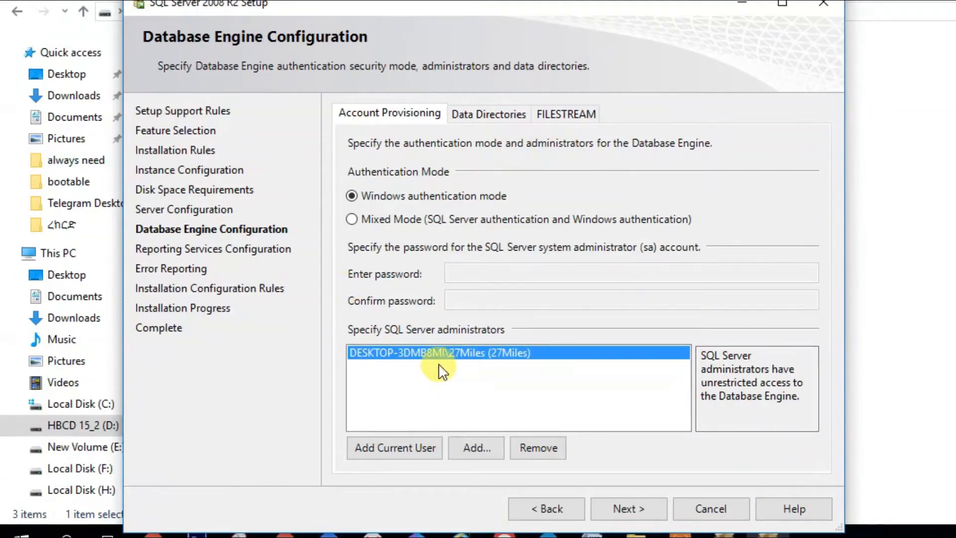
pyautogui.click(352, 220)
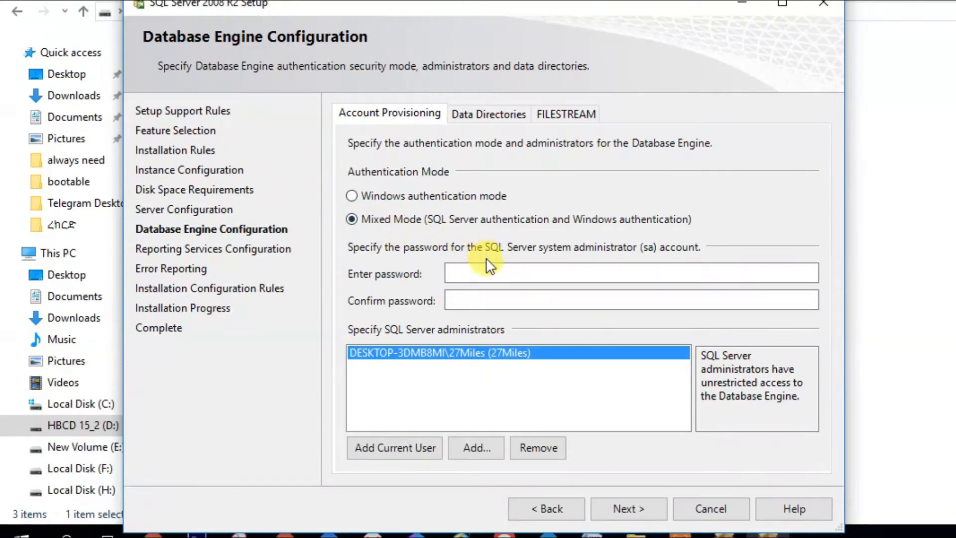
pyautogui.click(488, 270)
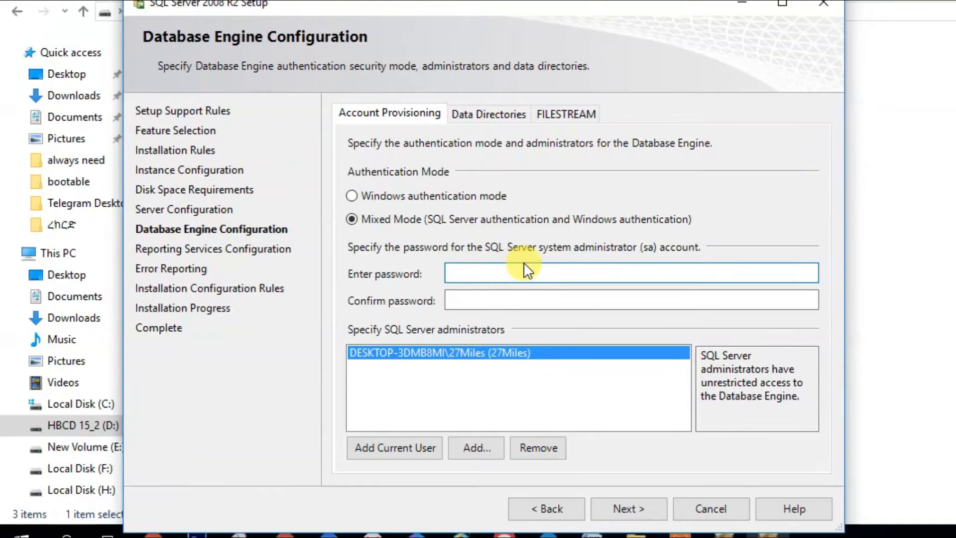
pyautogui.write('123')
pyautogui.click(498, 299)
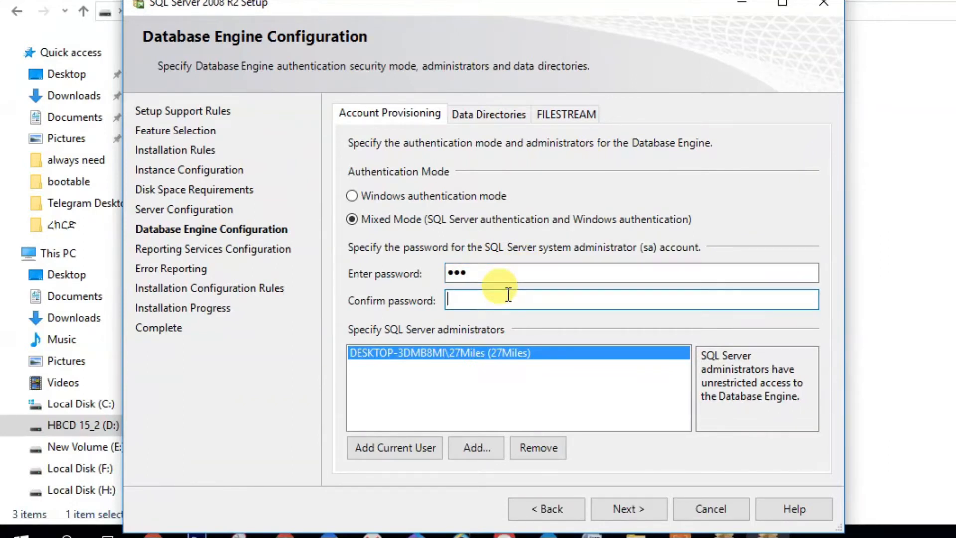
pyautogui.write('123')
pyautogui.click(392, 447)
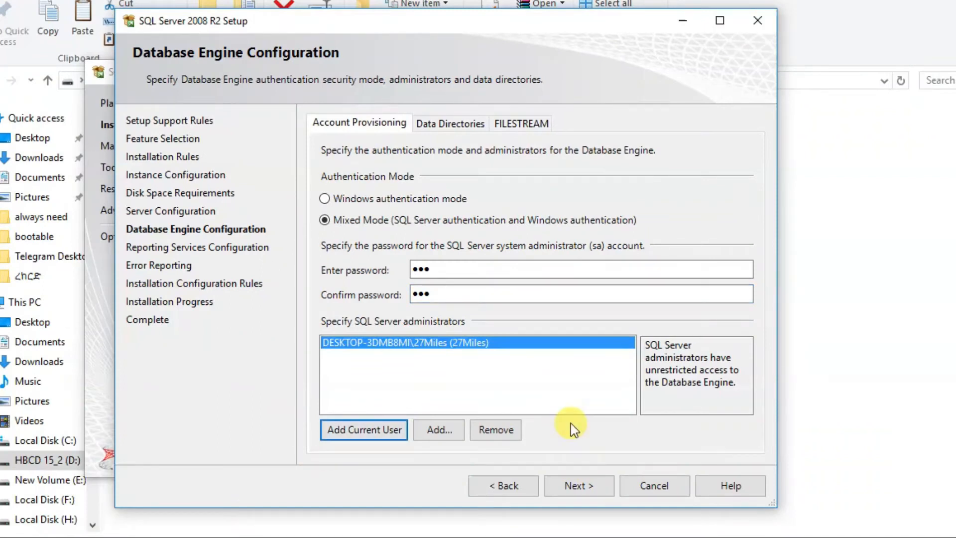
pyautogui.click(580, 486)
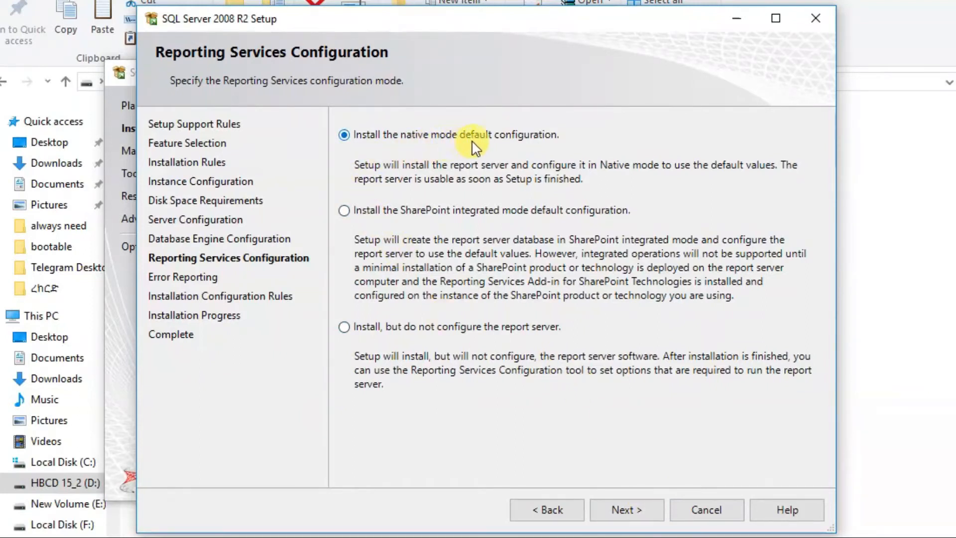
# Step: Accept the native mode default configuration for Reporting Services and continue past error reporting to start the installation
pyautogui.click(636, 513)
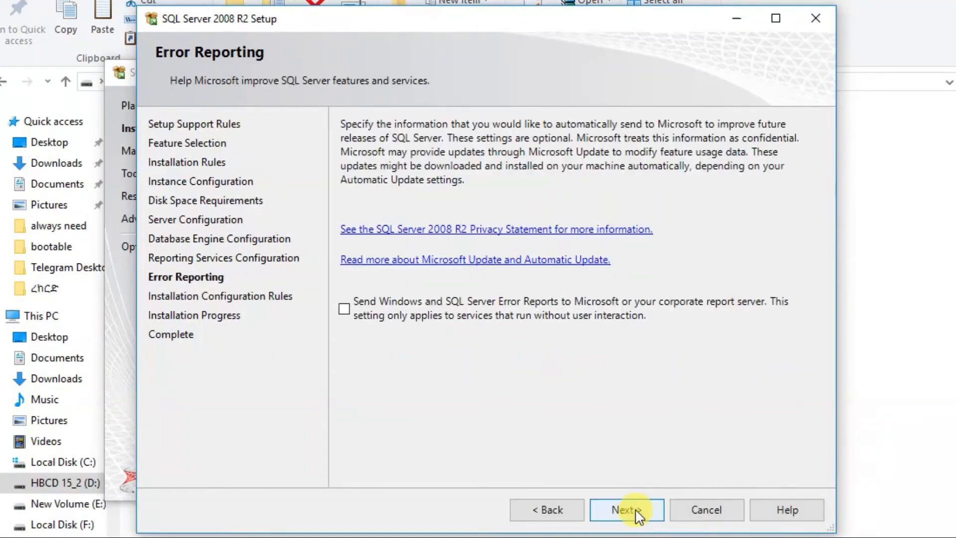
pyautogui.click(349, 314)
pyautogui.click(343, 310)
pyautogui.click(657, 522)
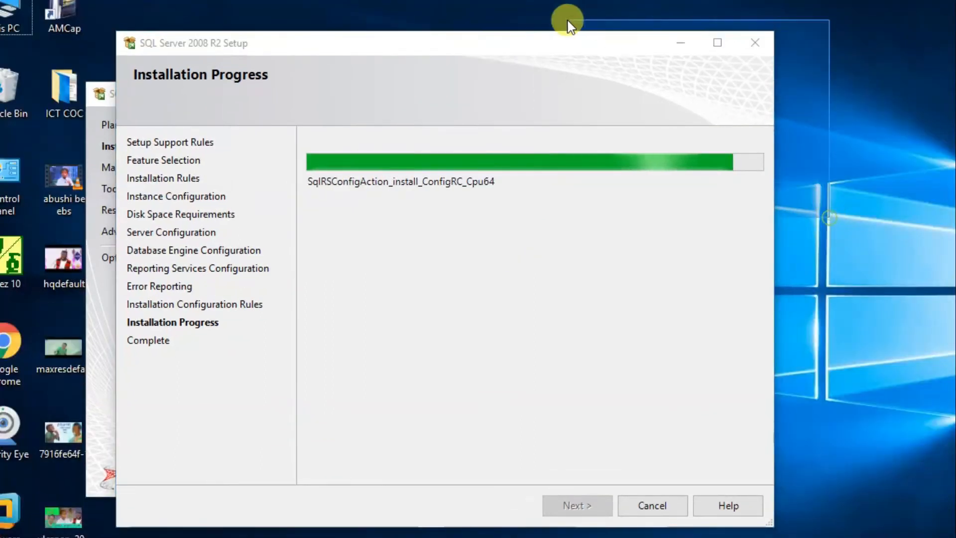
pyautogui.moveTo(450, 44); pyautogui.dragTo(527, 47)
pyautogui.click(152, 101)
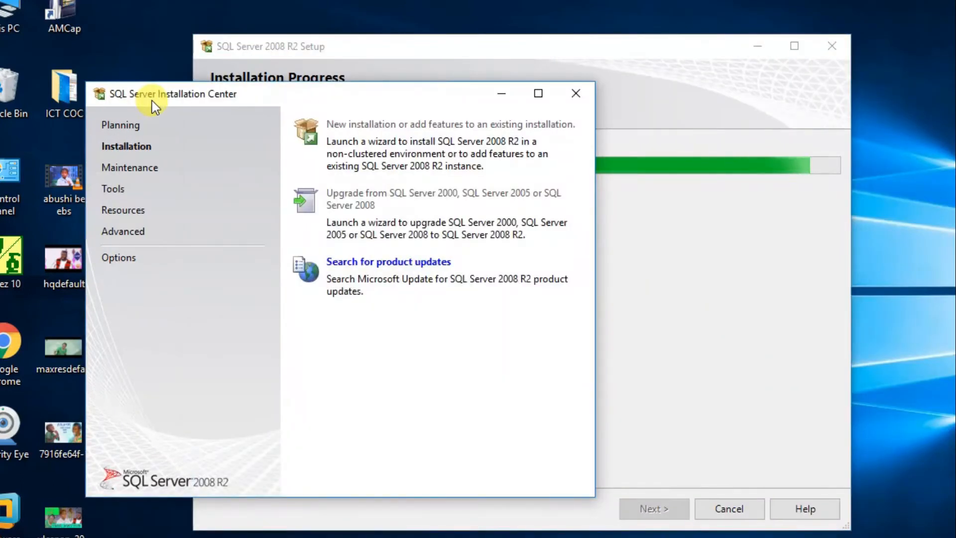
pyautogui.moveTo(151, 100); pyautogui.dragTo(330, 106)
pyautogui.click(443, 48)
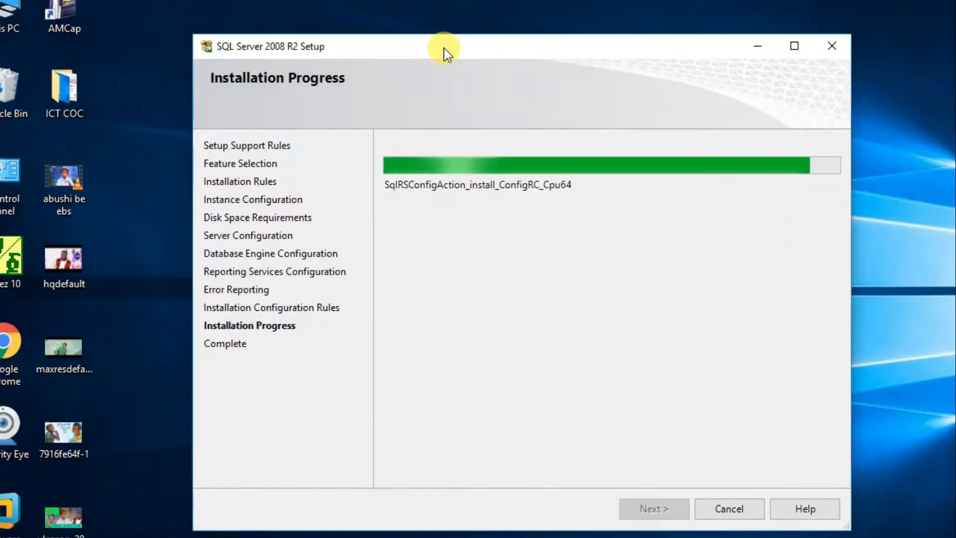
pyautogui.rightClick(948, 366)
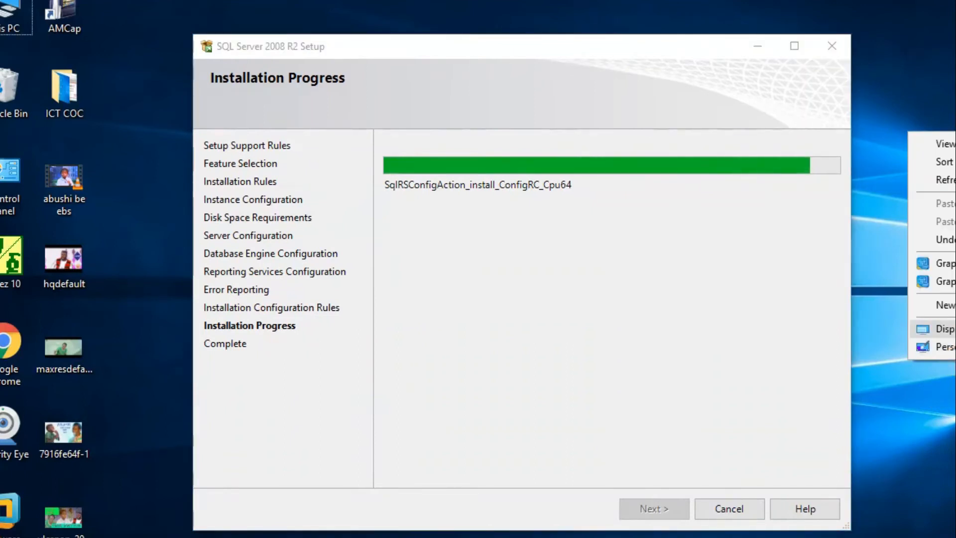
pyautogui.click(946, 180)
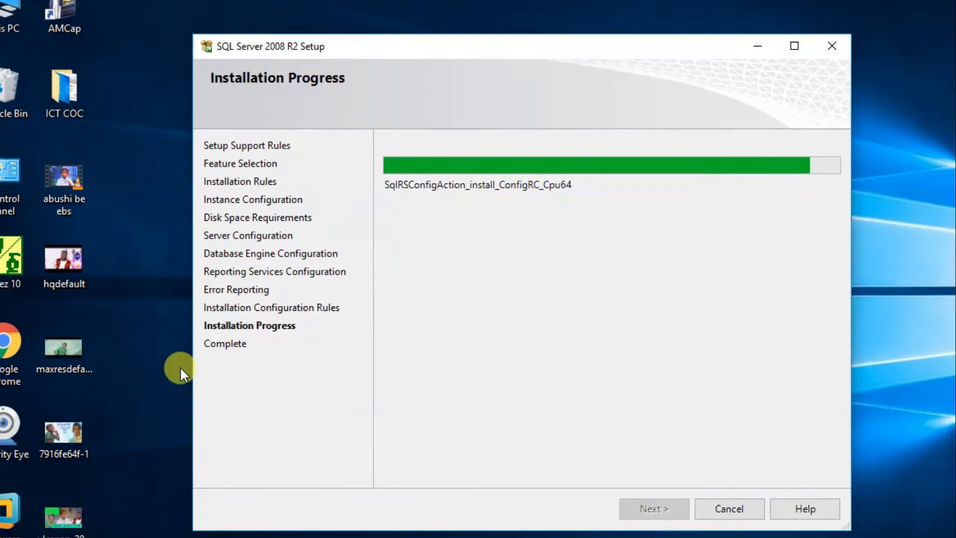
pyautogui.moveTo(153, 331); pyautogui.dragTo(66, 537)
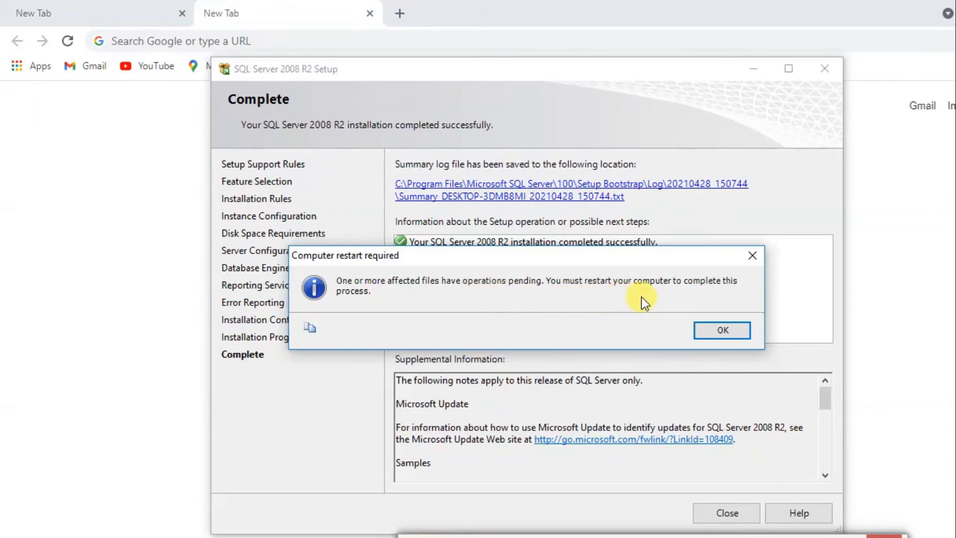
# Step: Acknowledge the computer restart notices and close the completed SQL Server 2008 R2 setup
pyautogui.click(711, 329)
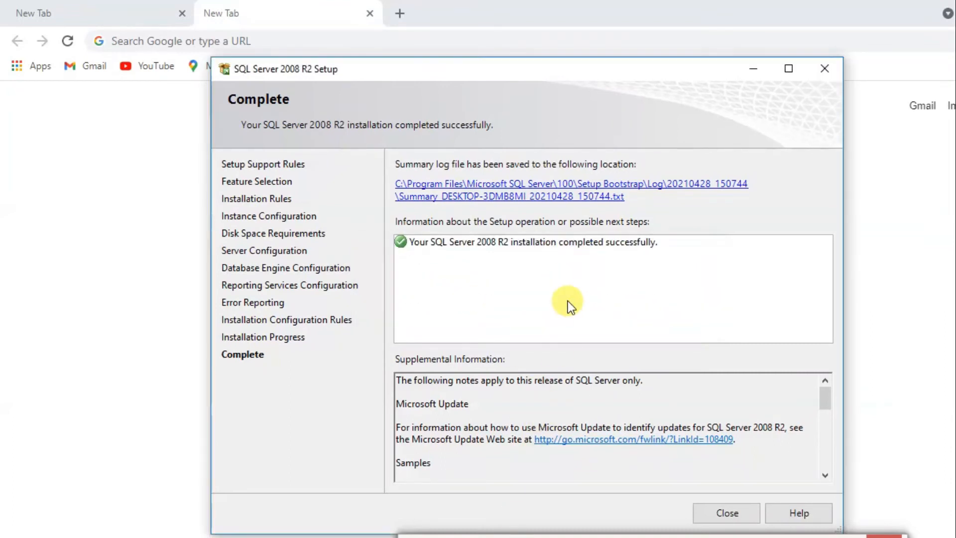
pyautogui.click(722, 514)
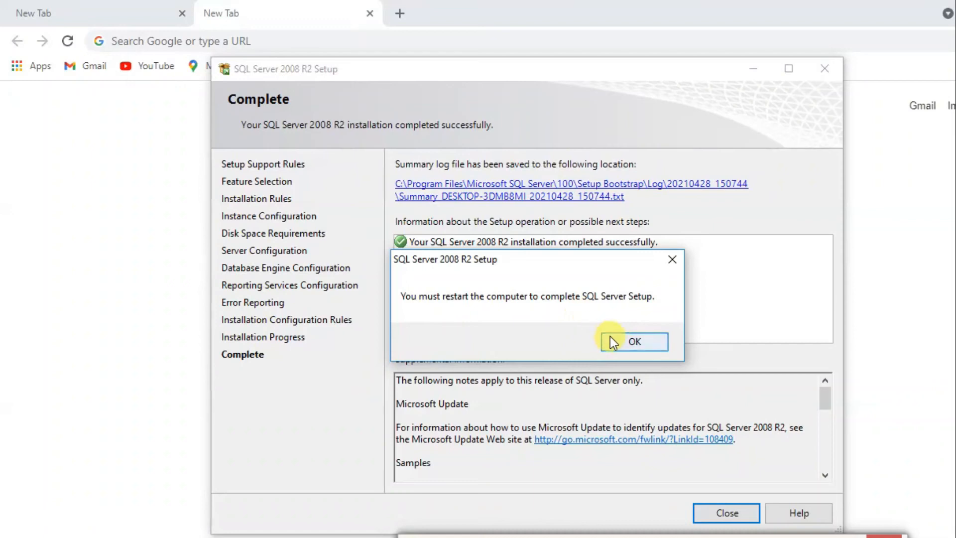
pyautogui.click(621, 344)
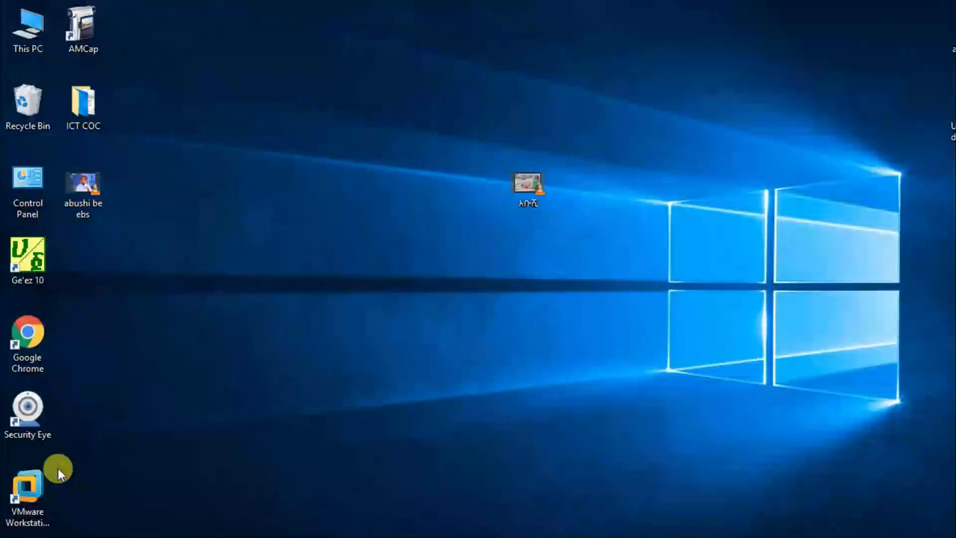
# Step: Launch SQL Server Management Studio and connect to the SQLEXPRESS database engine with Windows Authentication
pyautogui.press('super')
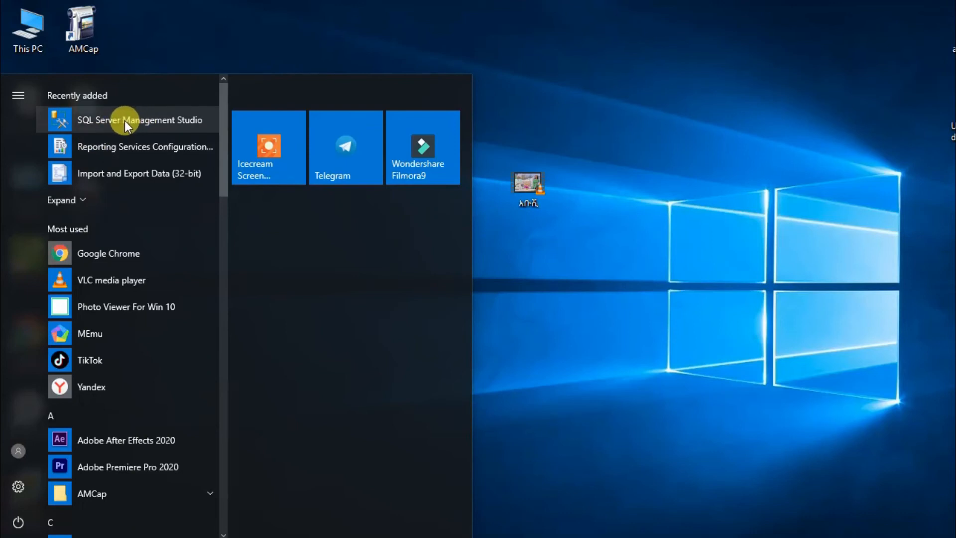
pyautogui.click(156, 120)
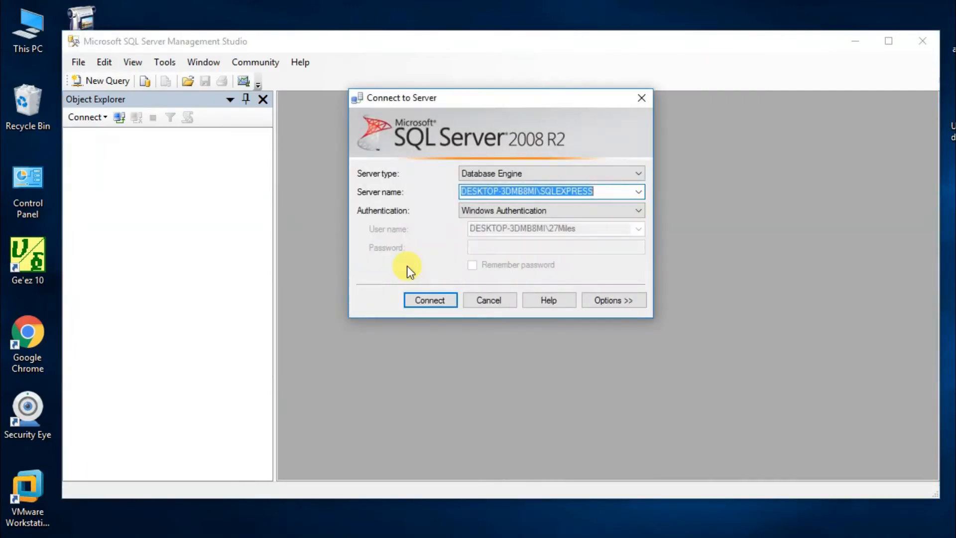
pyautogui.click(498, 214)
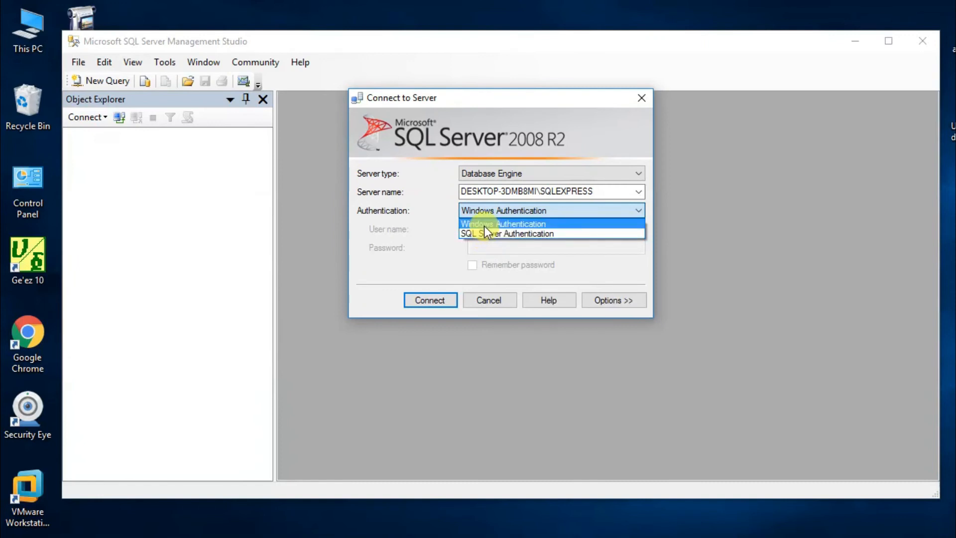
pyautogui.click(484, 223)
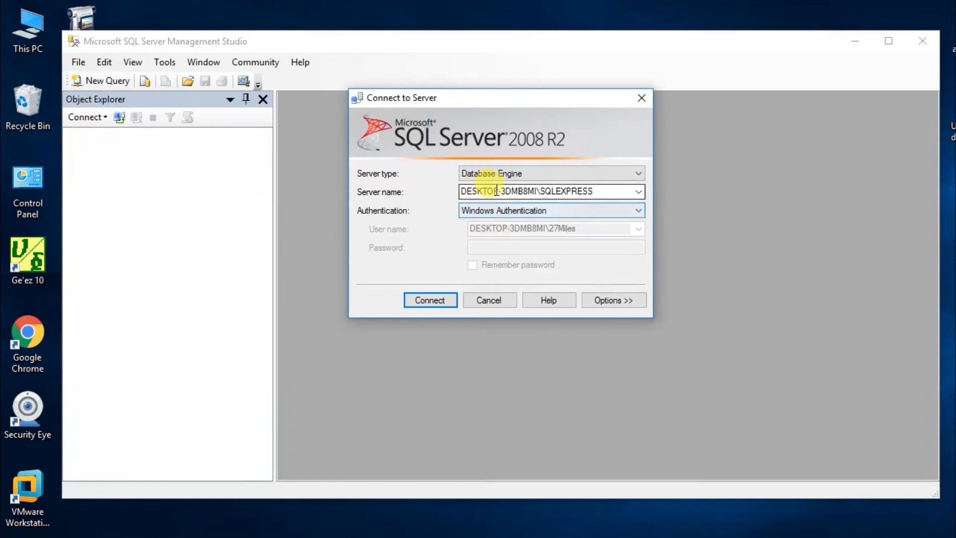
pyautogui.click(495, 213)
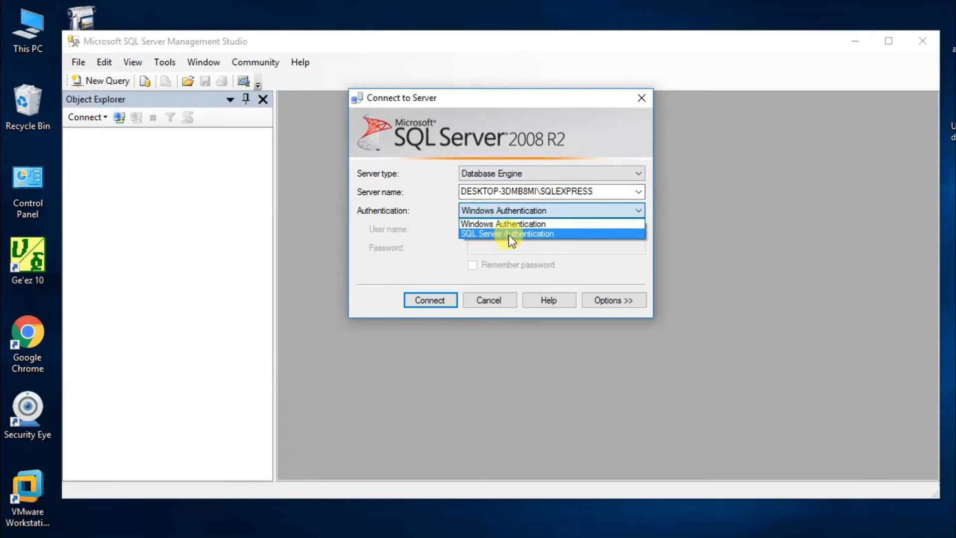
pyautogui.click(485, 225)
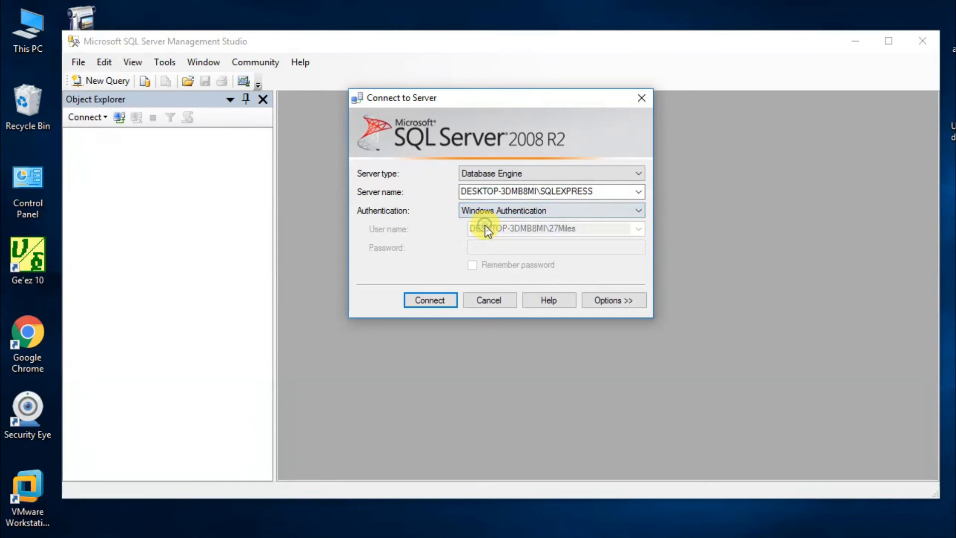
pyautogui.click(424, 300)
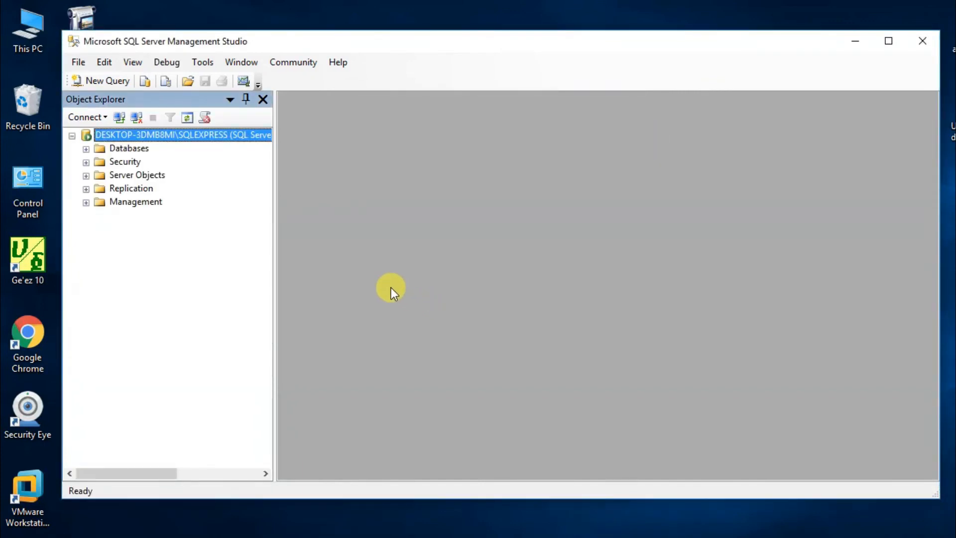
# Step: Open a new query and write the statement "create database library" on its first line
pyautogui.click(101, 80)
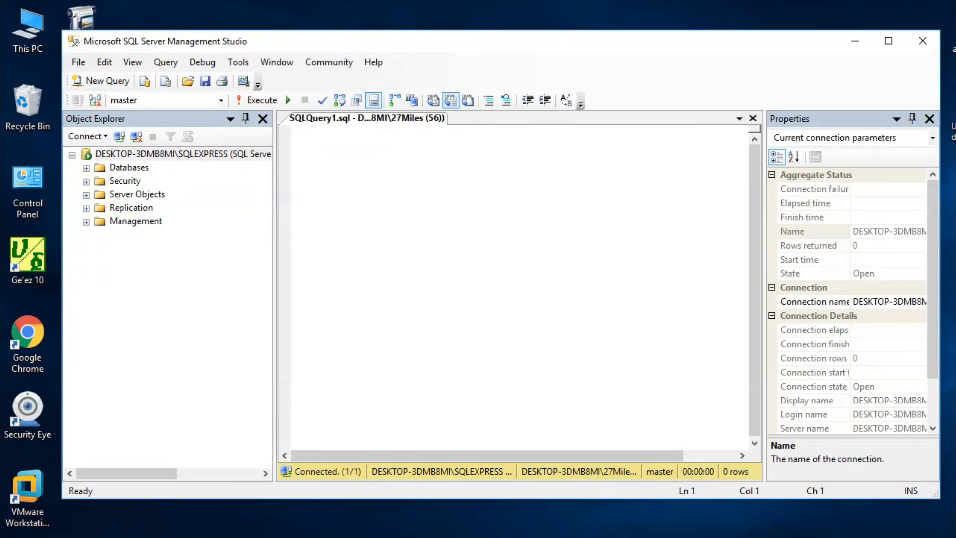
pyautogui.write('cre')
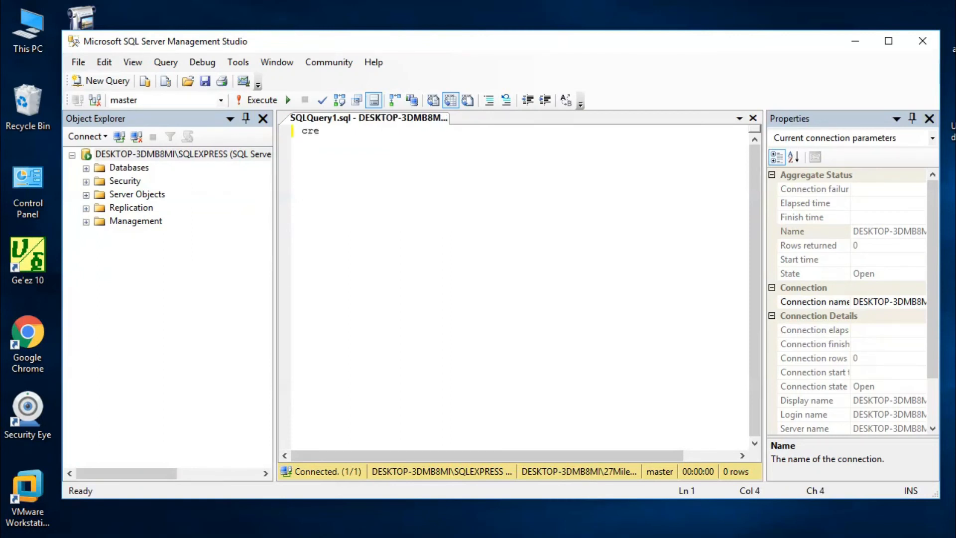
pyautogui.write('ate database')
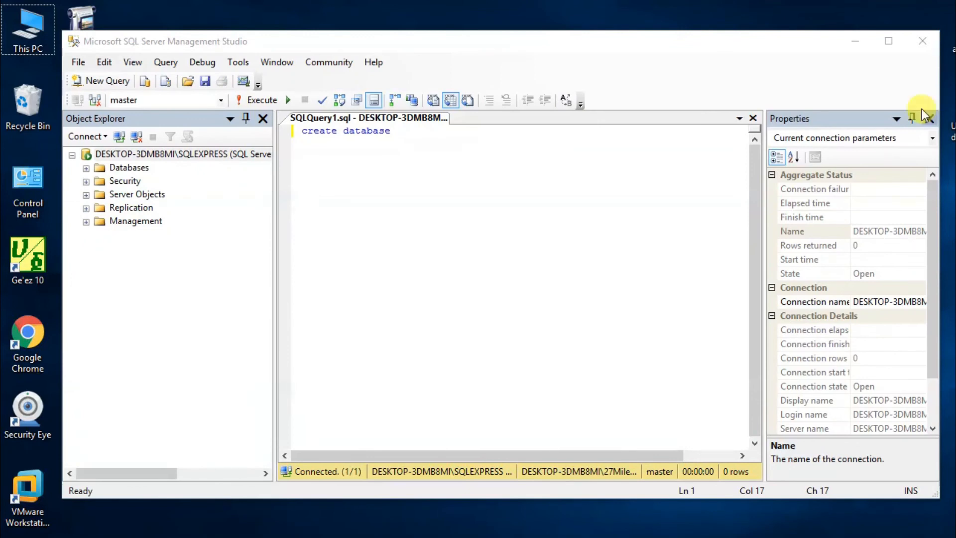
pyautogui.click(410, 131)
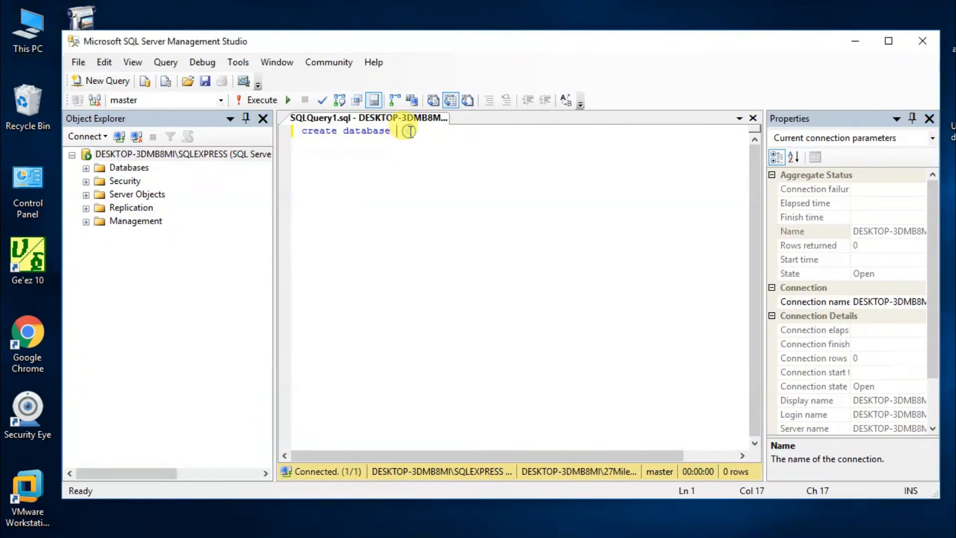
pyautogui.write('1ib')
pyautogui.write('rary')
pyautogui.press('Return')
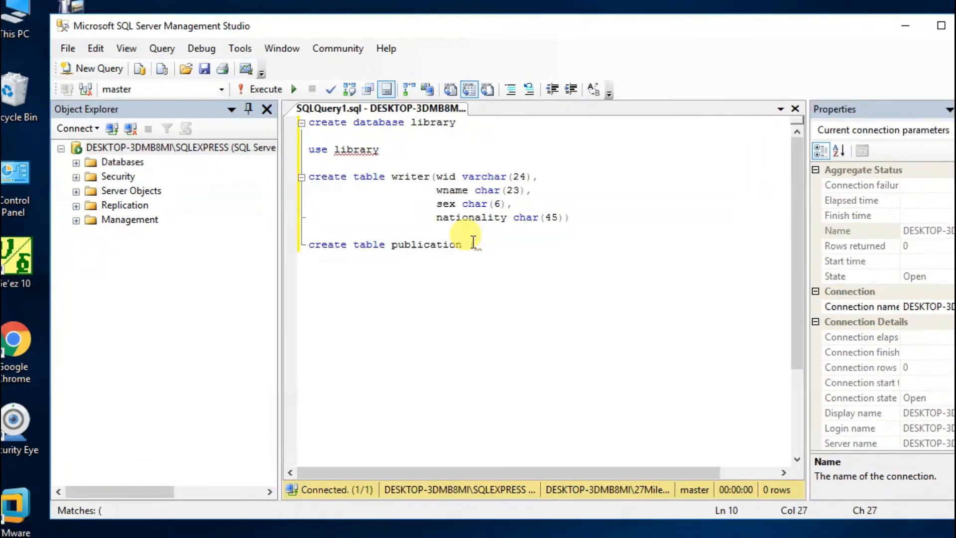
# Step: Begin the publication table's columns with "pid int" and make the writer table's wid column the primary key
pyautogui.write('pid int')
pyautogui.click(532, 177)
pyautogui.write('prima')
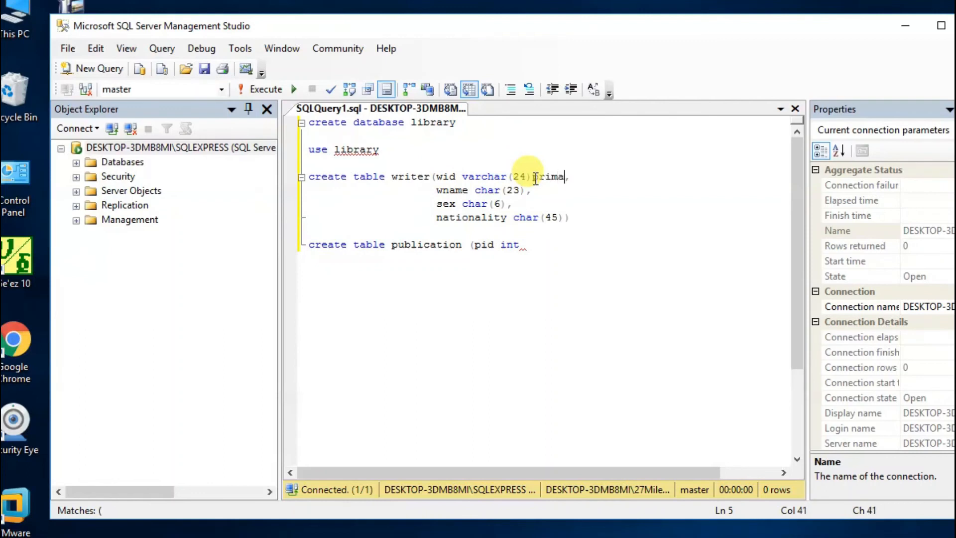
pyautogui.write('ry key')
# Step: Redefine the publication table's pid column as "varchar(23)primary key" and start a new line for the following column
pyautogui.click(520, 244)
pyautogui.press('BackSpace')
pyautogui.press('BackSpace')
pyautogui.press('BackSpace')
pyautogui.write('varchar(23)pri')
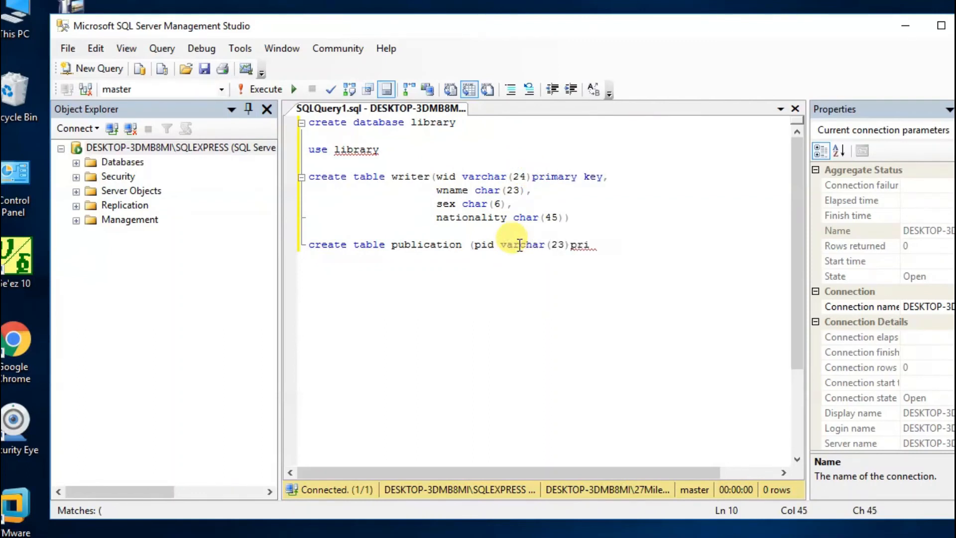
pyautogui.write('mary key,')
pyautogui.press('Return')
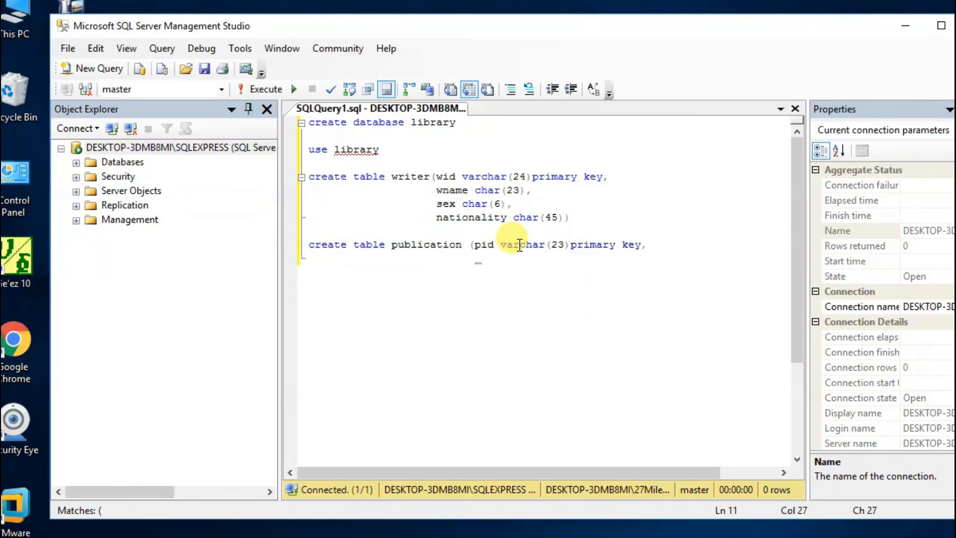
# Step: Add the column "pname char(24)" to the publication table definition
pyautogui.write('w')
pyautogui.press('BackSpace')
pyautogui.write('pname char(24),')
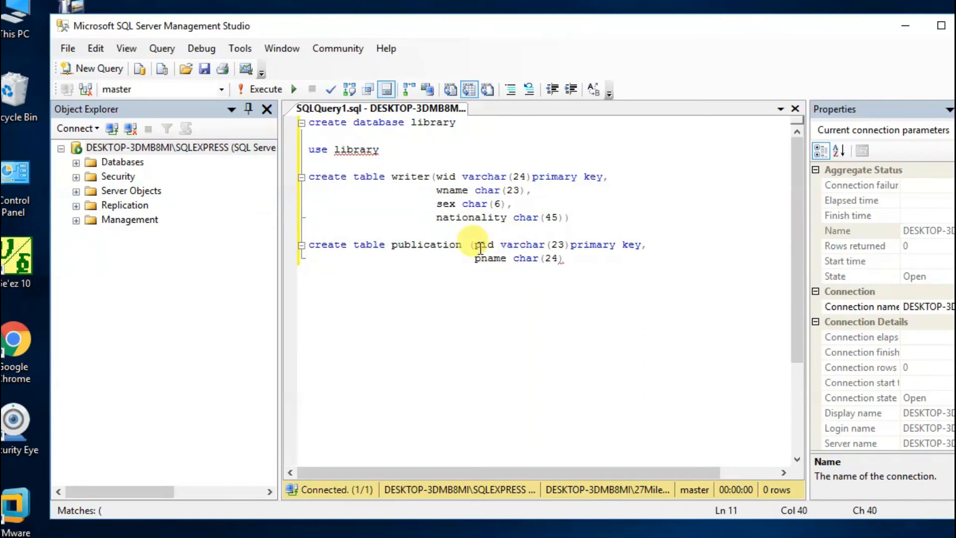
pyautogui.press('Return')
pyautogui.click(481, 249)
pyautogui.write('wid')
pyautogui.press('BackSpace')
pyautogui.press('BackSpace')
pyautogui.press('BackSpace')
# Step: Complete the publication table definition with a third column, "wid varchar(24)foreign key references writer", and close the statement's parenthesis
pyautogui.click(576, 259)
pyautogui.press('Return')
pyautogui.write('wid varchar(')
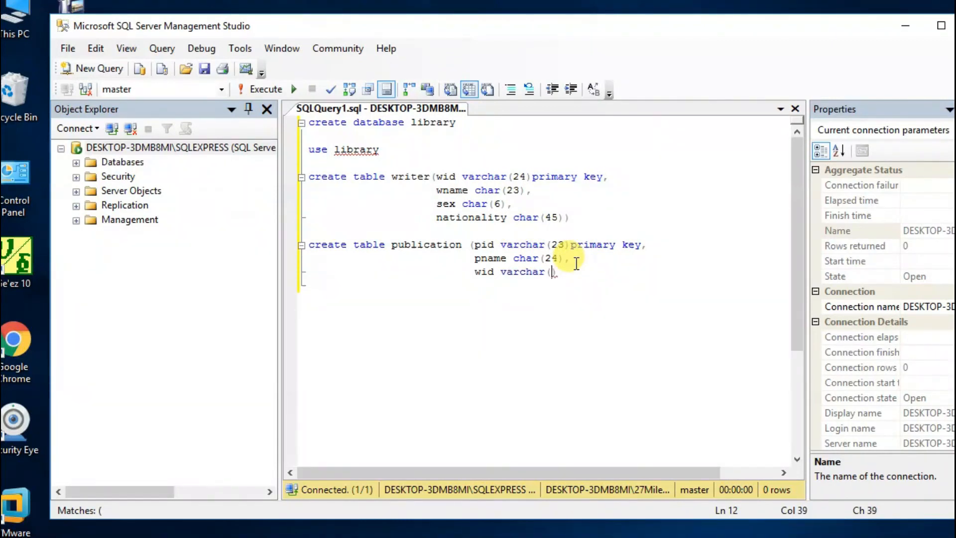
pyautogui.write('24)foreign')
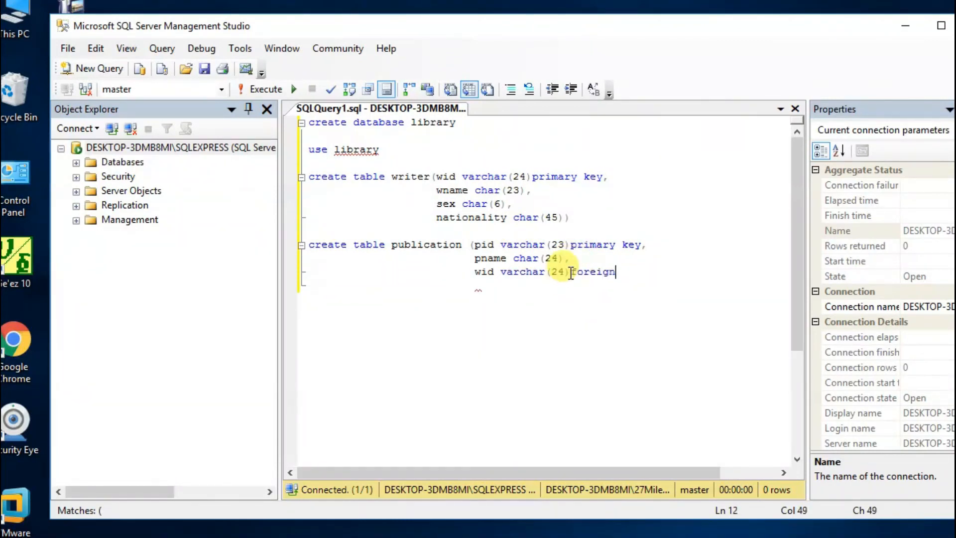
pyautogui.write(' key wid')
pyautogui.press('BackSpace')
pyautogui.press('BackSpace')
pyautogui.press('BackSpace')
pyautogui.write('references')
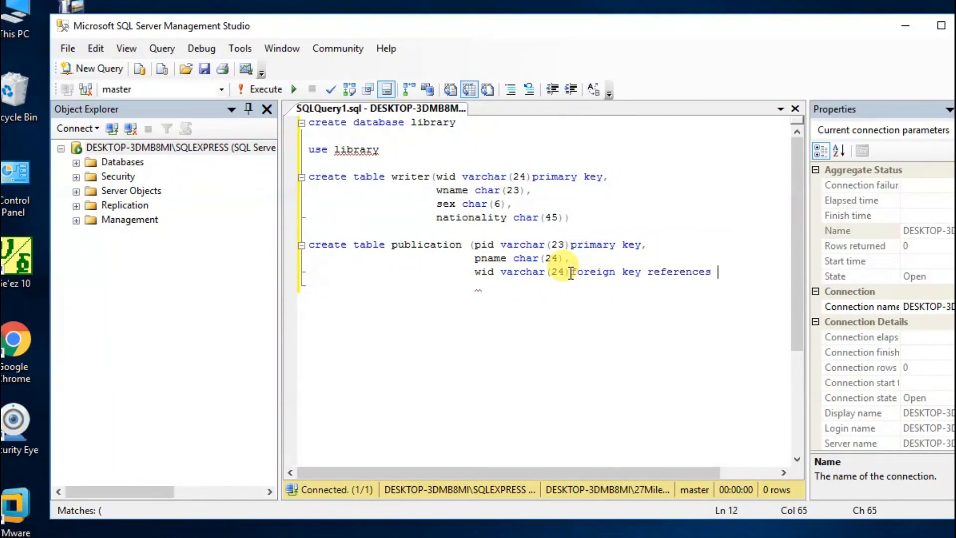
pyautogui.write(' writer)')
pyautogui.press('Return')
# Step: Execute the "create database library" statement on its own, then run "use library" to switch to that database
pyautogui.moveTo(457, 122); pyautogui.dragTo(308, 123)
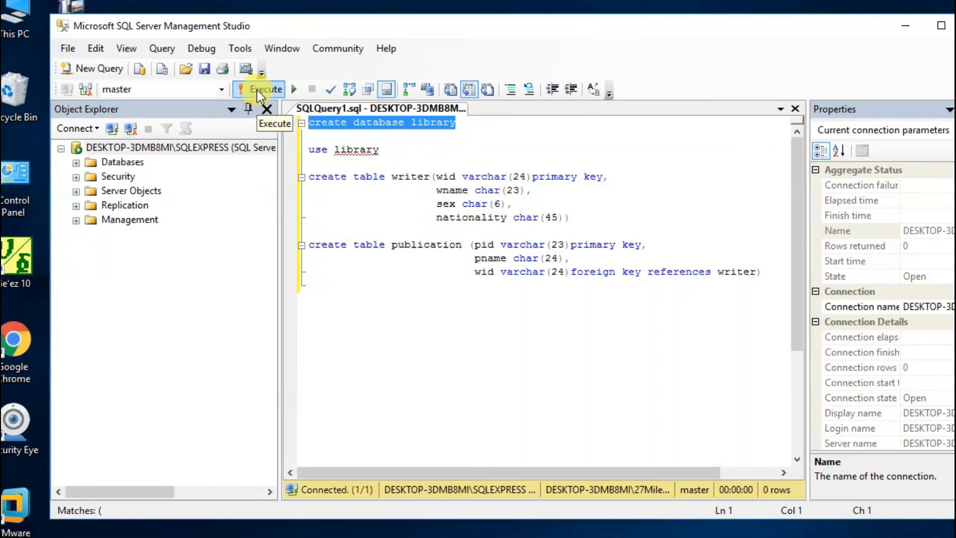
pyautogui.click(256, 91)
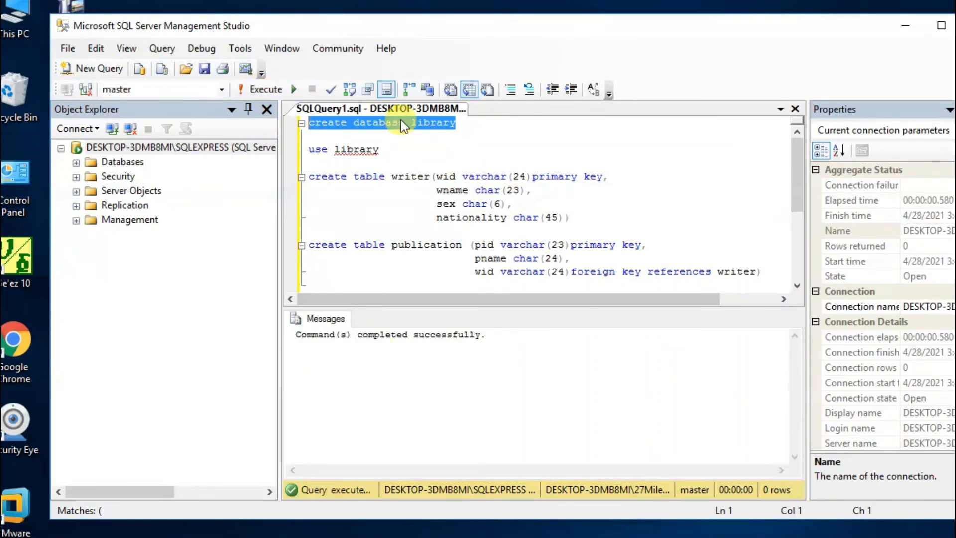
pyautogui.moveTo(379, 150); pyautogui.dragTo(308, 150)
pyautogui.click(258, 89)
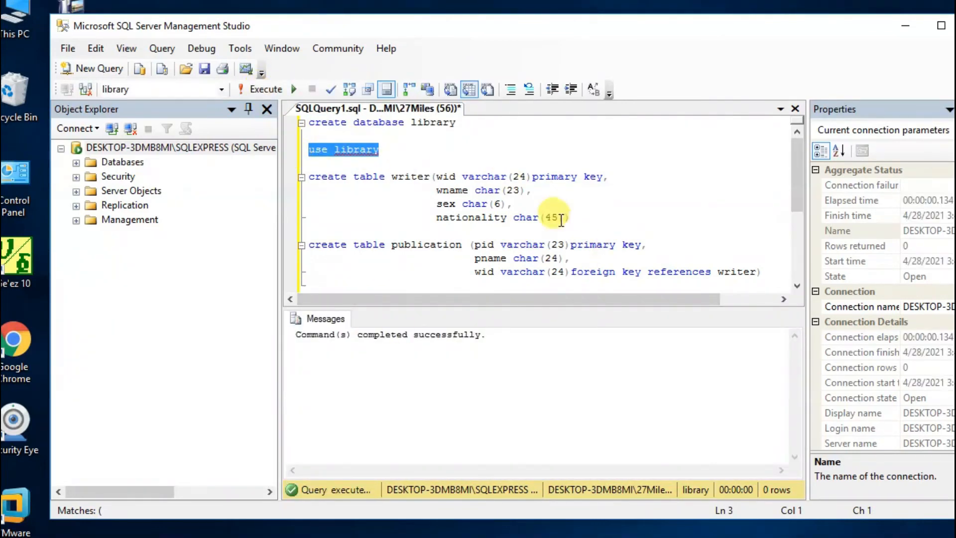
# Step: Execute the create table statements for writer and publication one after the other
pyautogui.moveTo(572, 230); pyautogui.dragTo(263, 177)
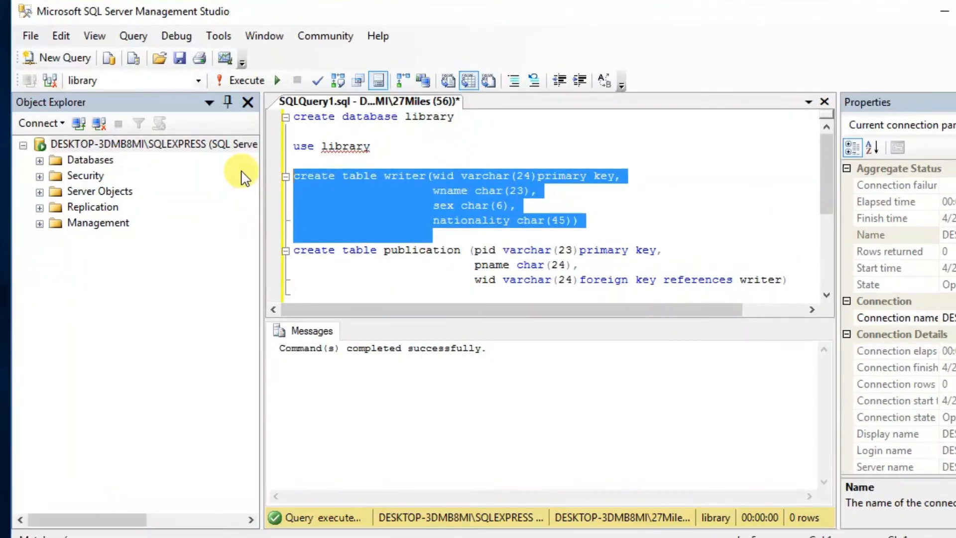
pyautogui.moveTo(789, 291); pyautogui.dragTo(256, 252)
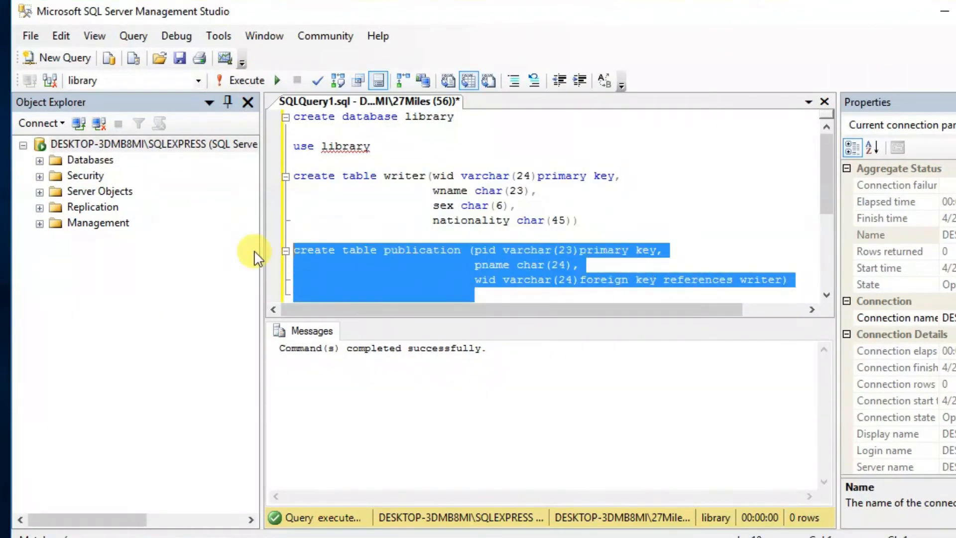
# Step: Expand the library database down to its tables to check for the writer and publication tables
pyautogui.click(40, 160)
pyautogui.click(56, 192)
pyautogui.click(73, 223)
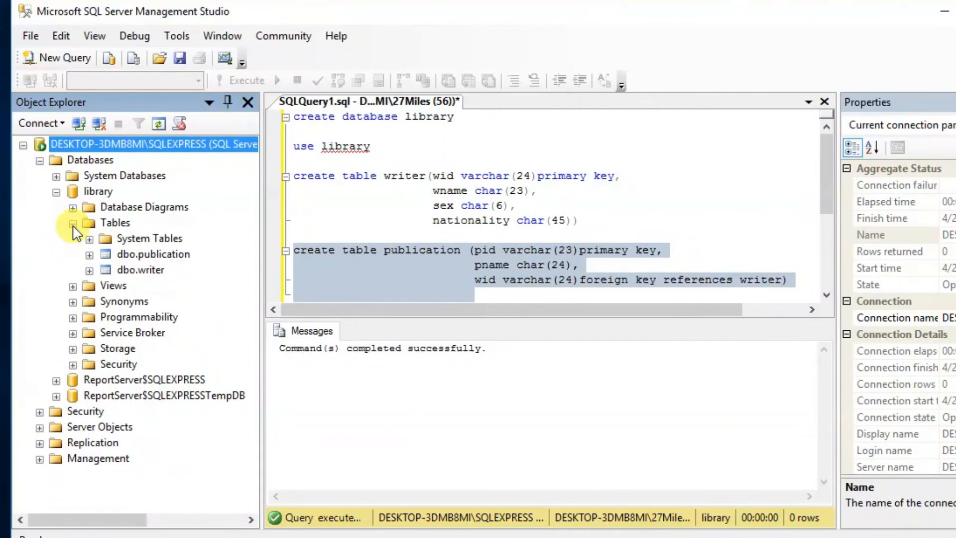
# Step: Open the library database's Database Diagrams folder and start a new database diagram
pyautogui.doubleClick(144, 207)
pyautogui.click(658, 310)
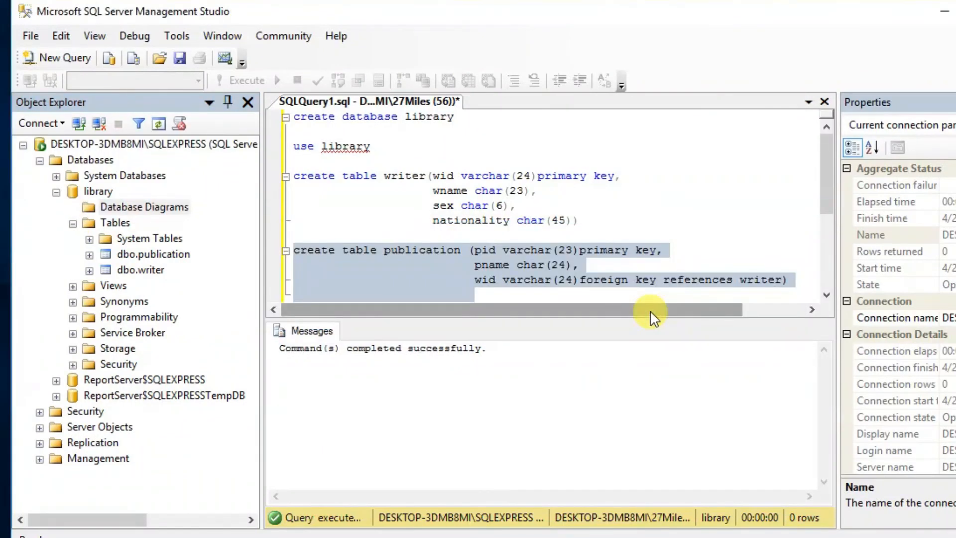
pyautogui.click(121, 207)
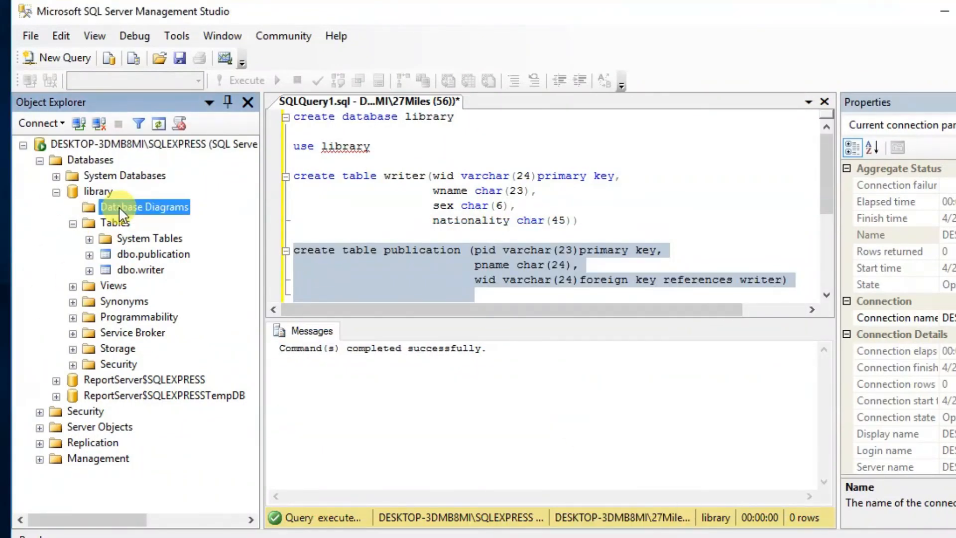
pyautogui.rightClick(119, 209)
pyautogui.click(160, 223)
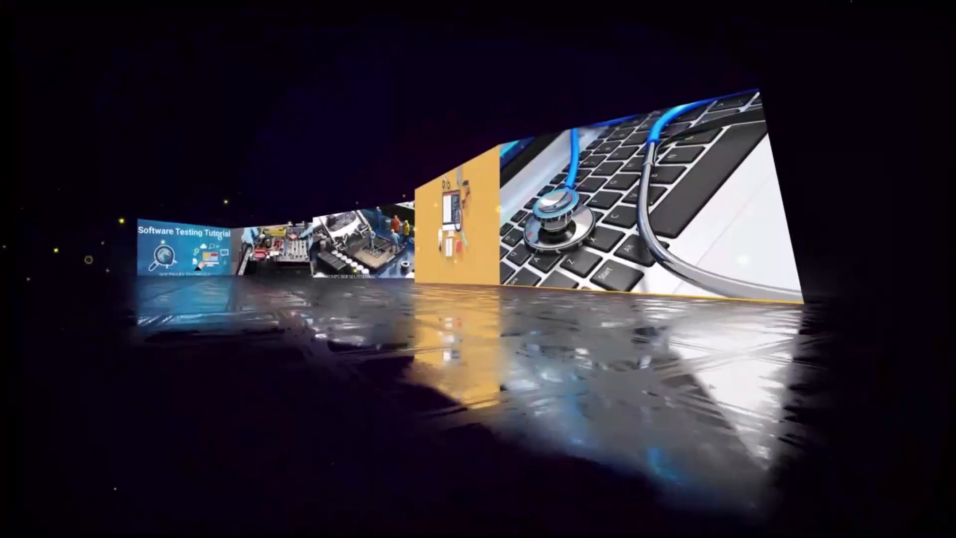